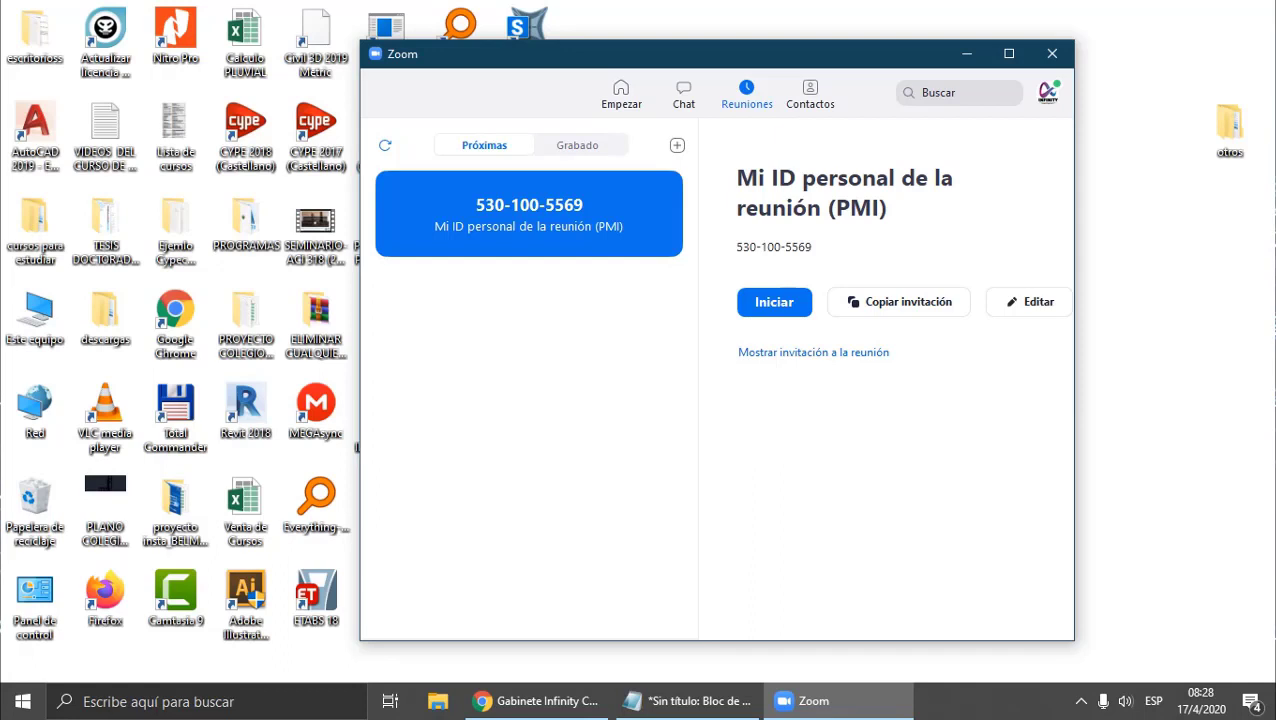
Step: Open the join-meeting dialog from the Zoom start page and place the Notepad note with the meeting details beside it
left_click(621, 93)
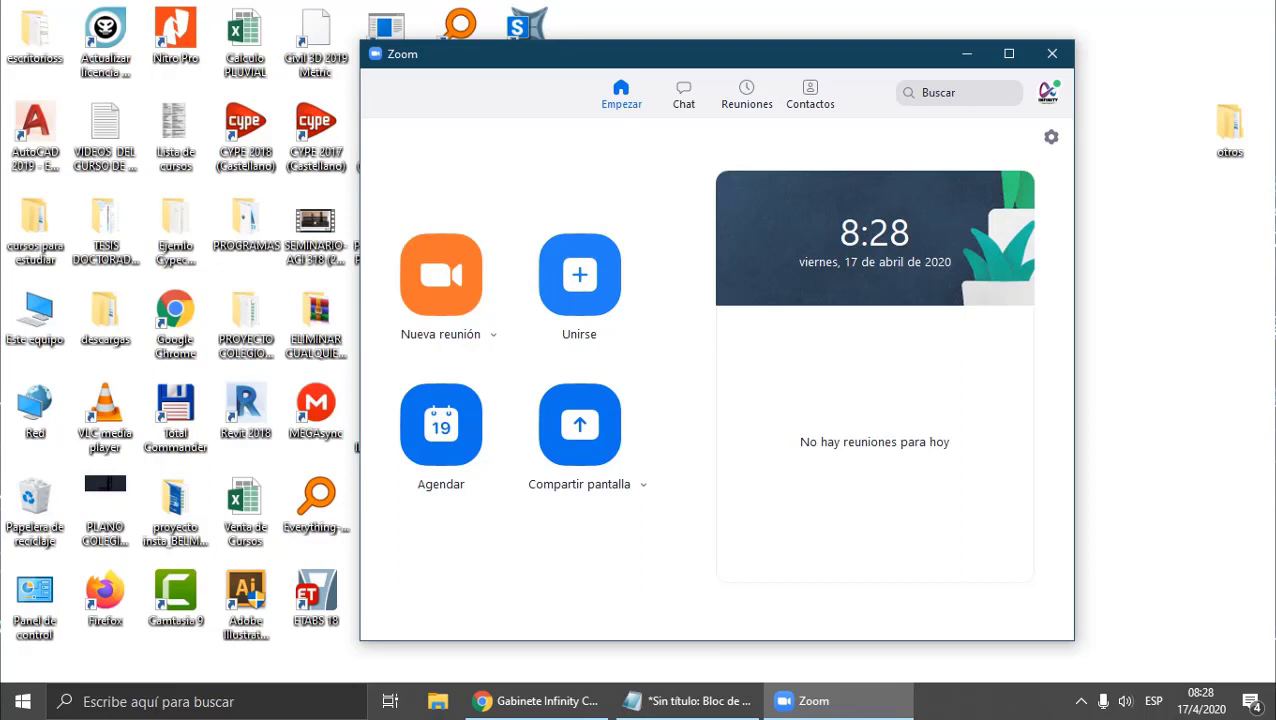
key("alt+Tab")
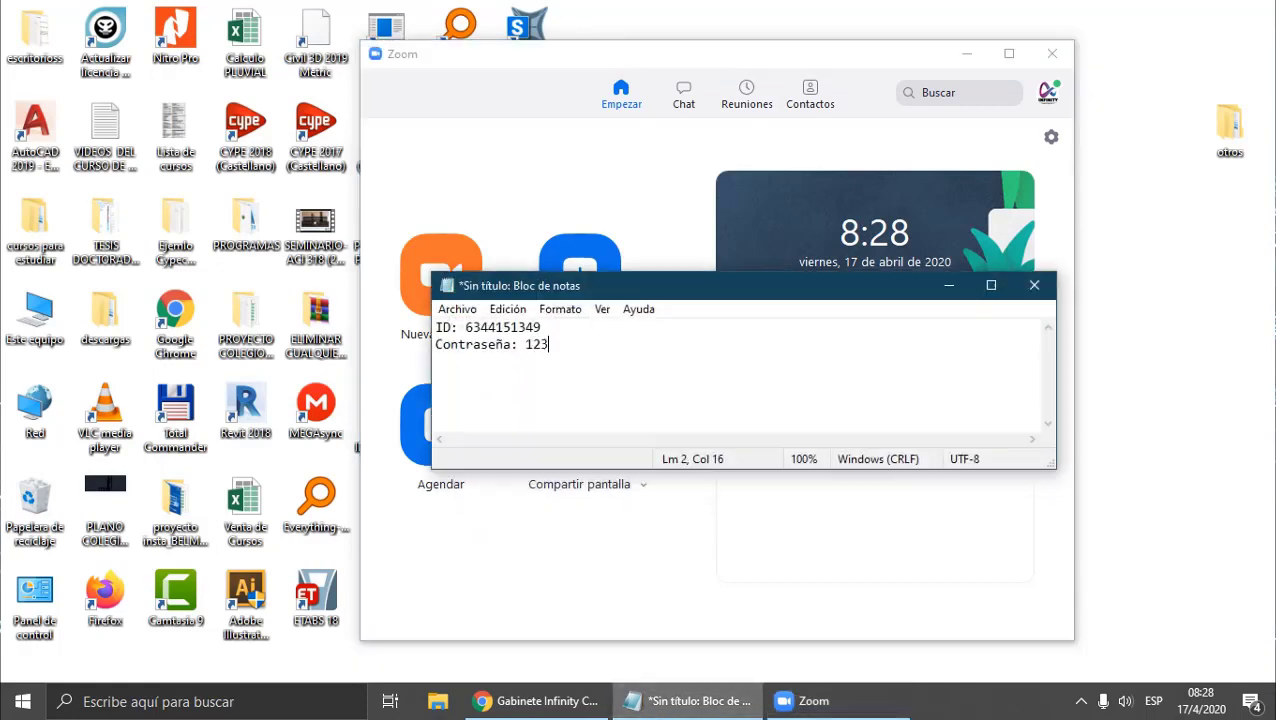
left_click_drag(700, 285, 826, 364)
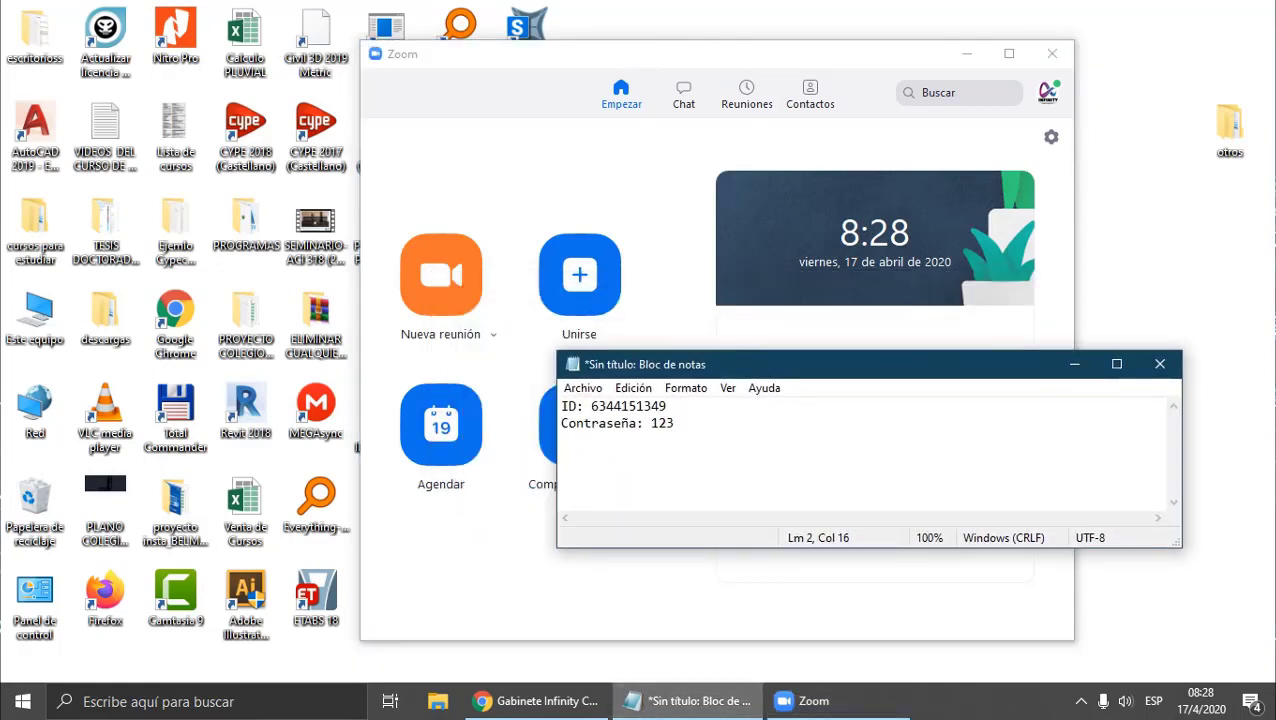
left_click_drag(826, 364, 830, 587)
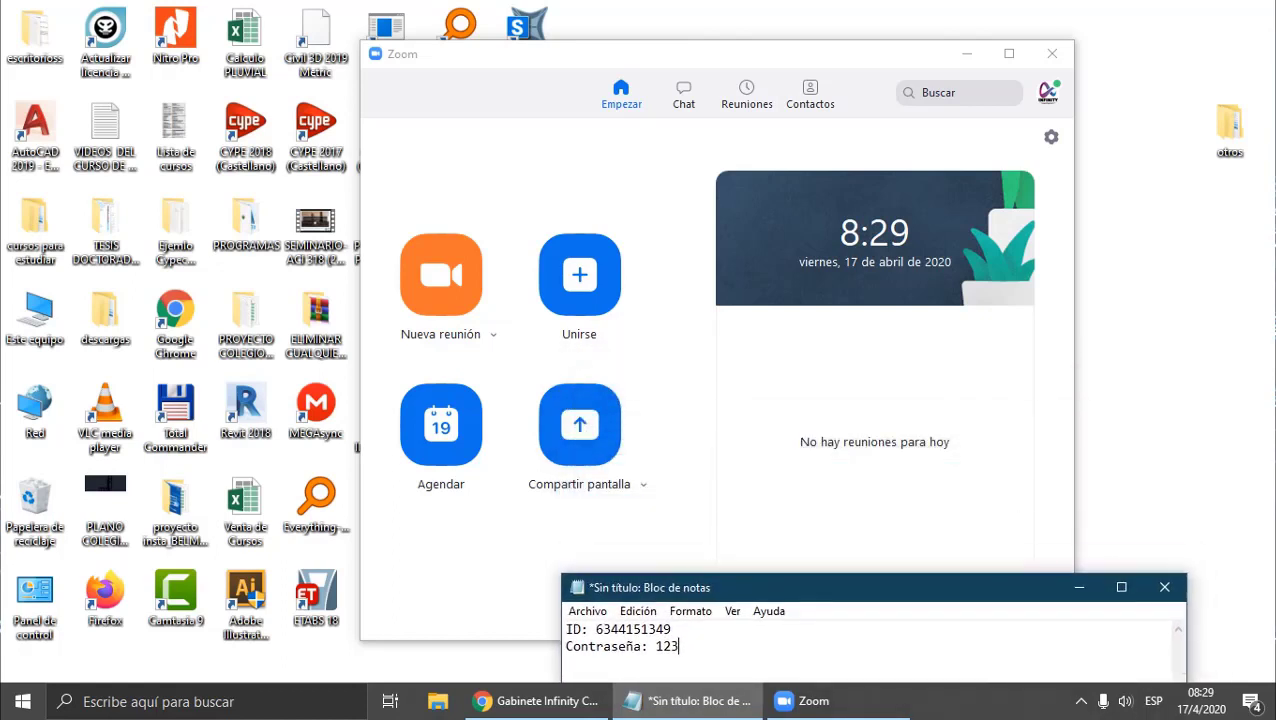
left_click(579, 274)
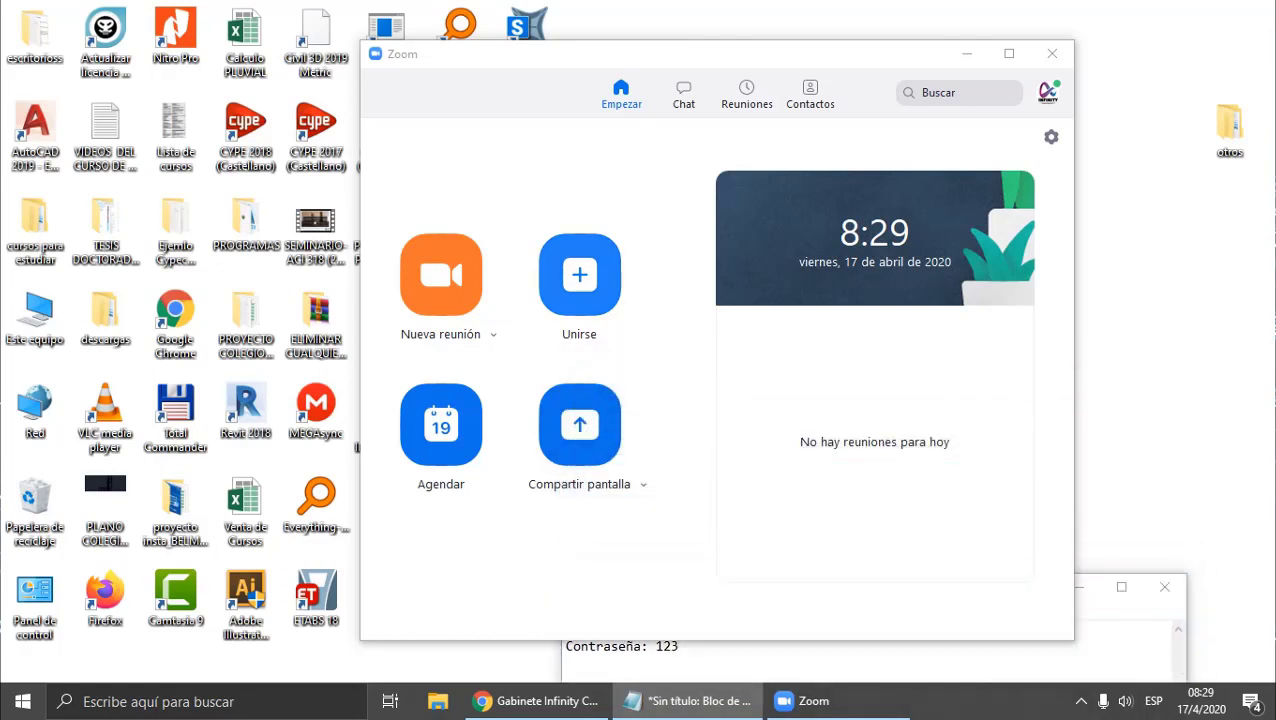
left_click(679, 646)
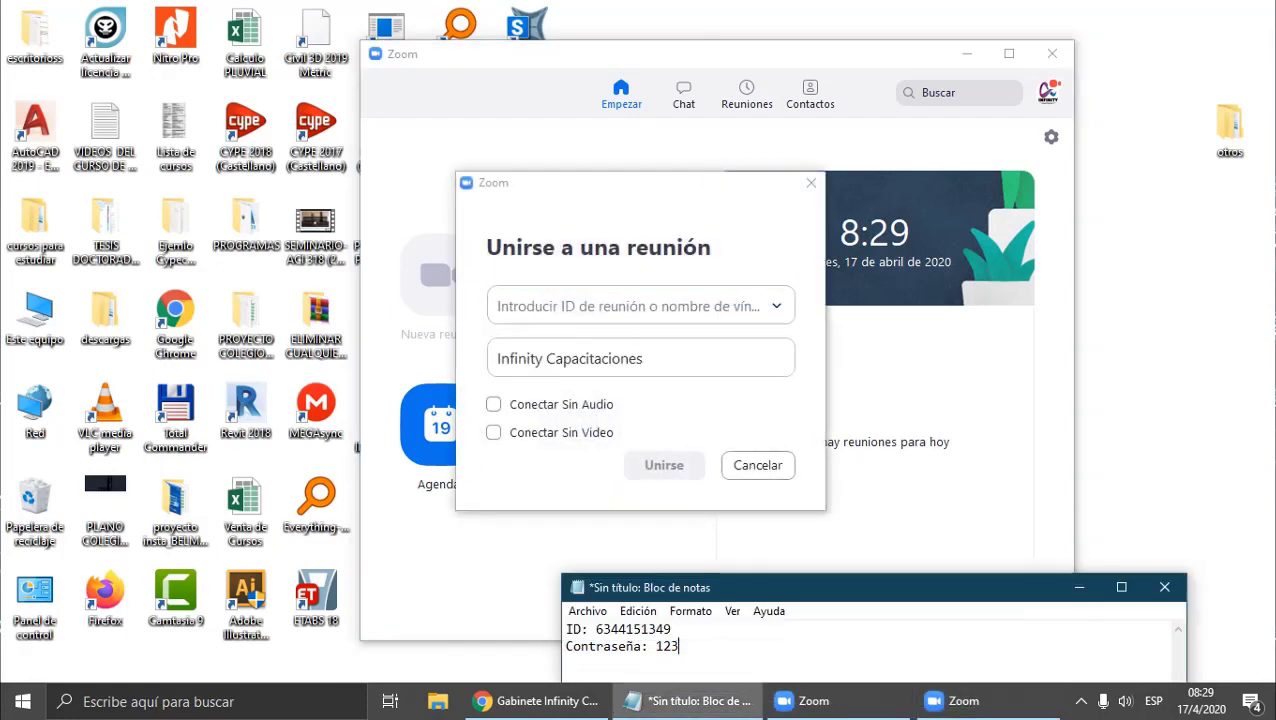
left_click_drag(750, 587, 1047, 316)
Step: Copy the meeting ID from the Notepad note into the meeting ID field of the join dialog
left_click_drag(968, 357, 892, 357)
right_click(893, 357)
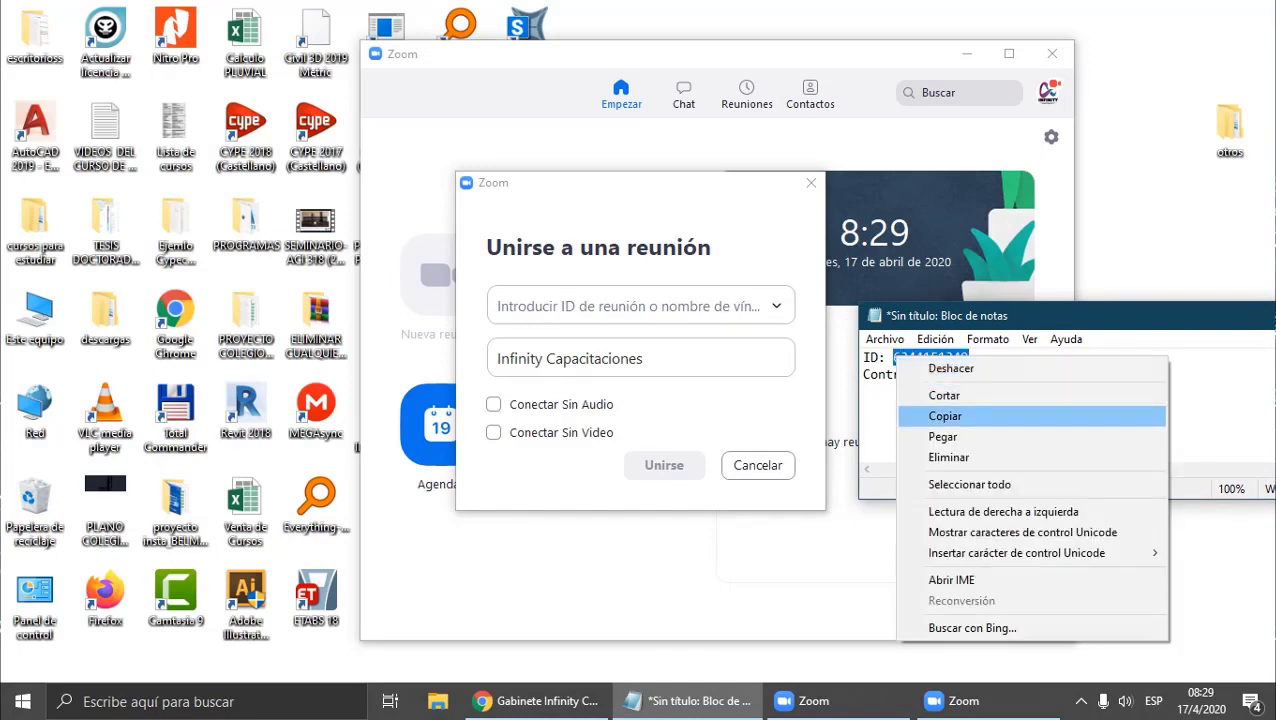
left_click(945, 416)
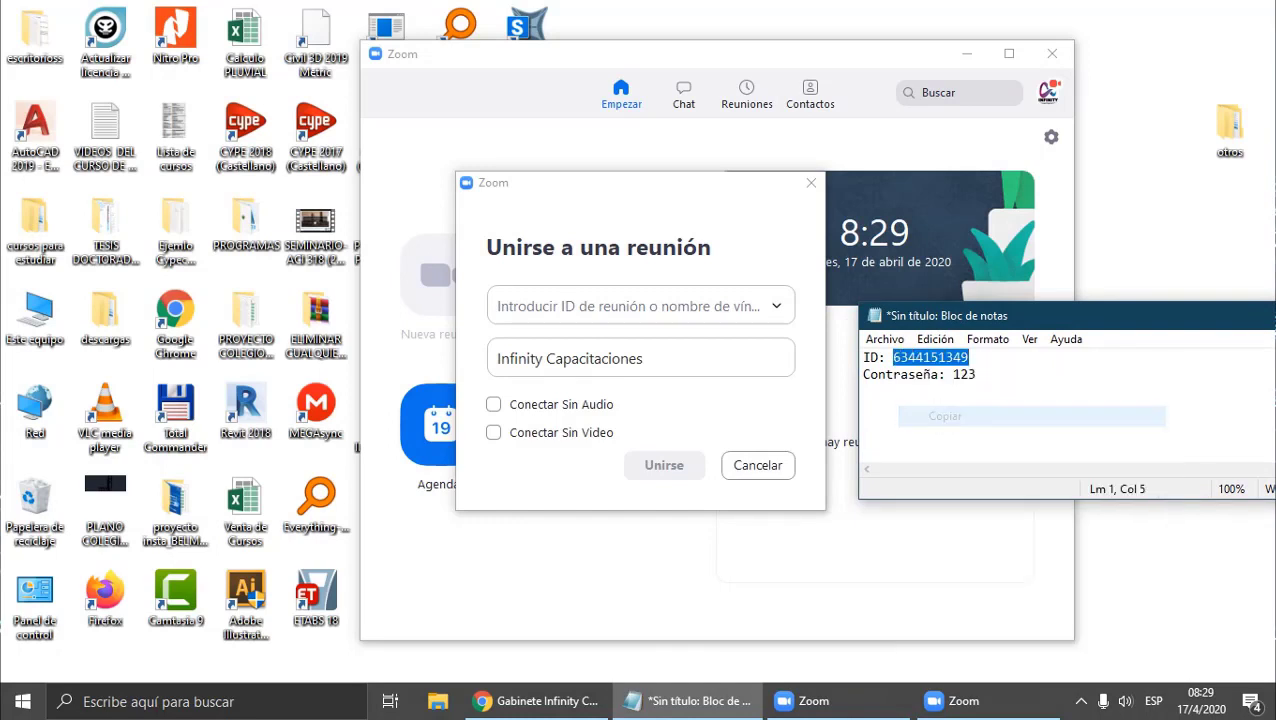
left_click(495, 306)
right_click(495, 306)
left_click(641, 385)
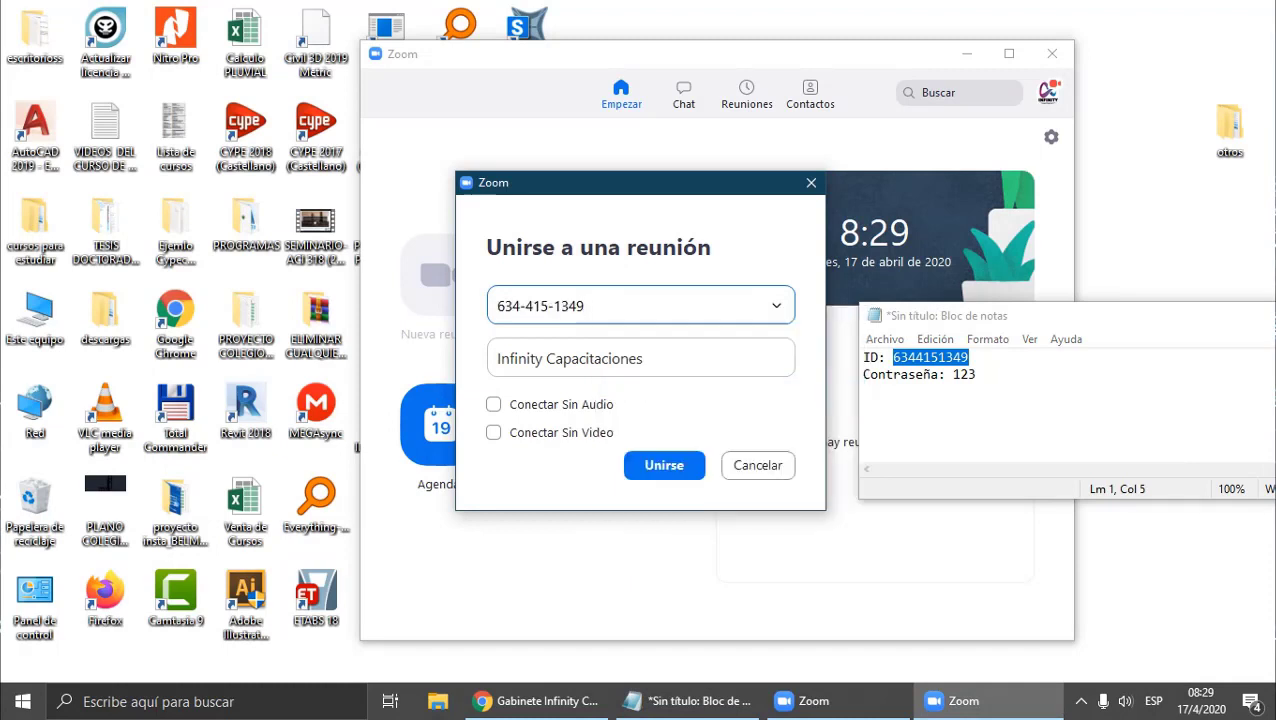
Step: Choose to connect without audio and without video, keep the display name, and submit the join request
key("Tab")
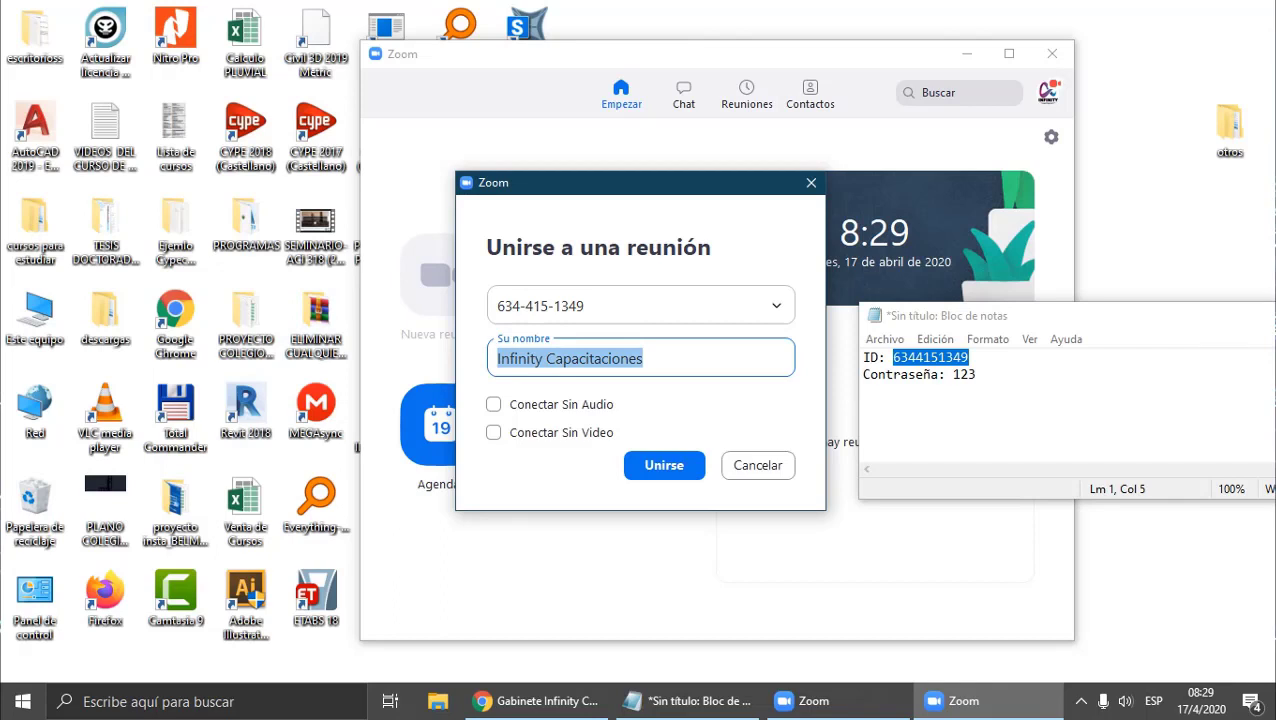
key("Tab")
key("space")
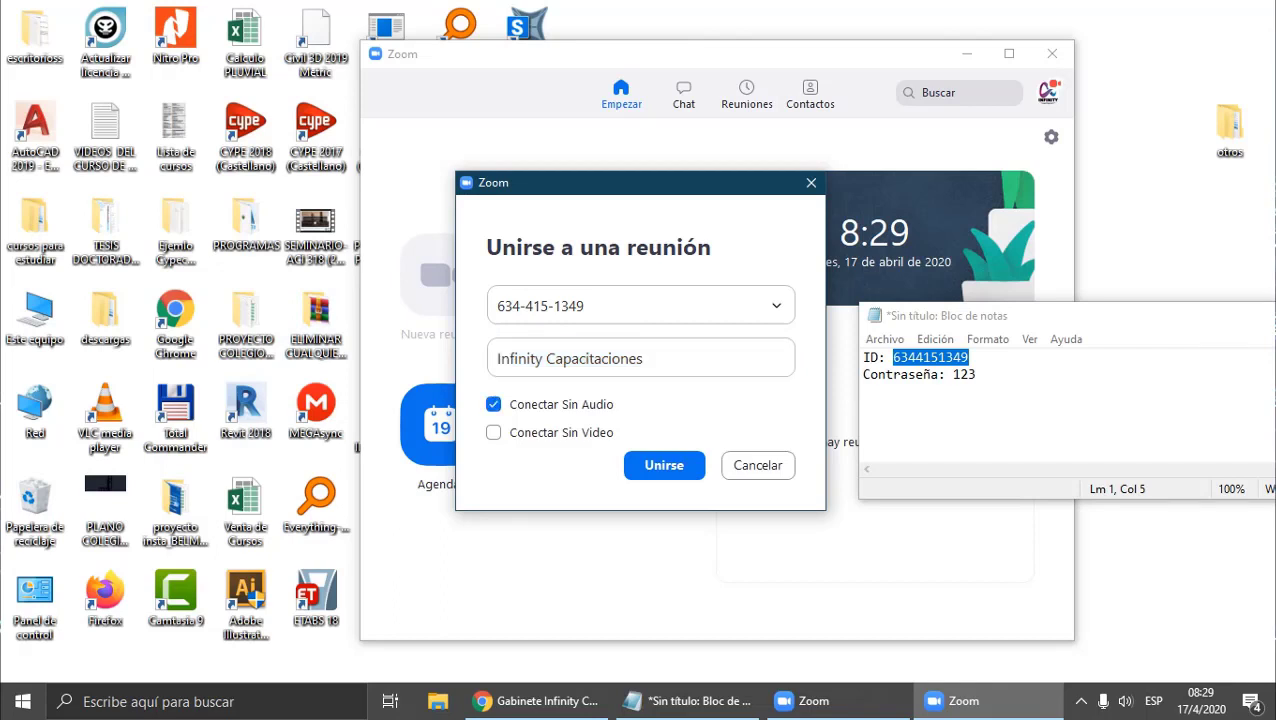
key("Tab")
key("space")
key("Return")
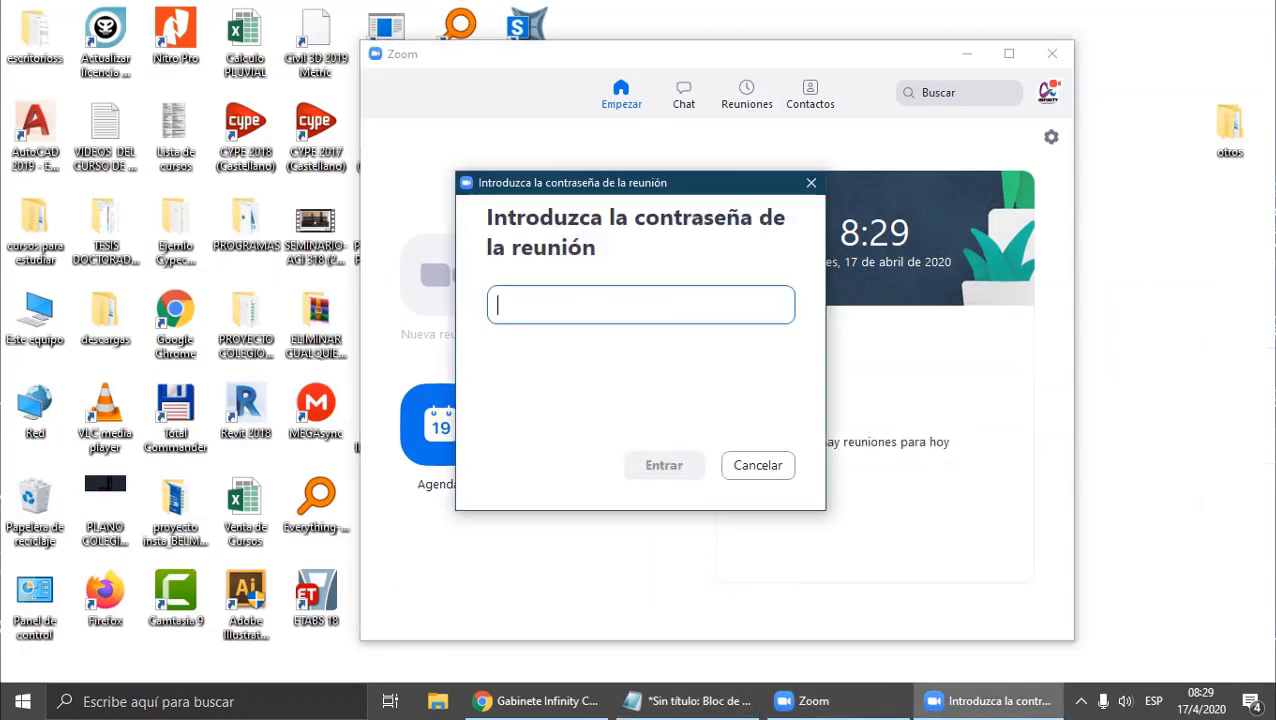
Step: Copy the meeting password from the Notepad note into the password field and enter the meeting
key("alt+Tab")
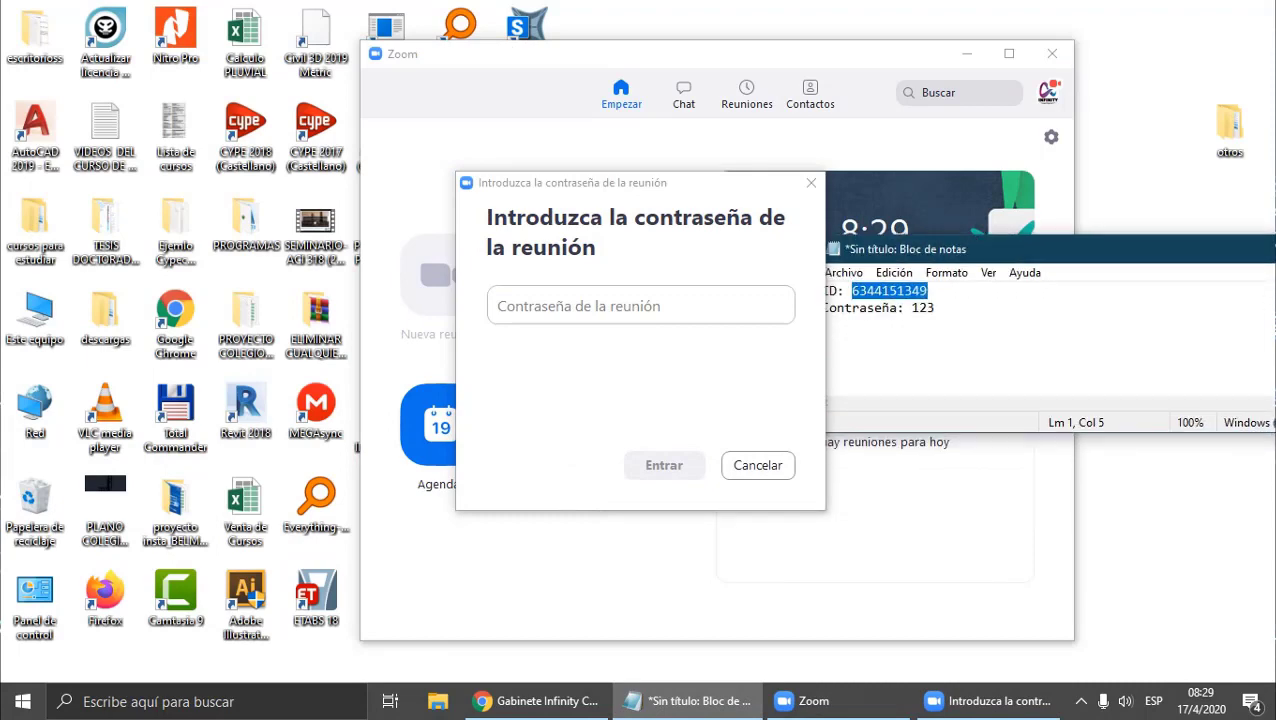
key("Down")
key("End")
key("ctrl+shift+Left")
key("ctrl+c")
key("alt+Tab")
key("ctrl+v")
key("Return")
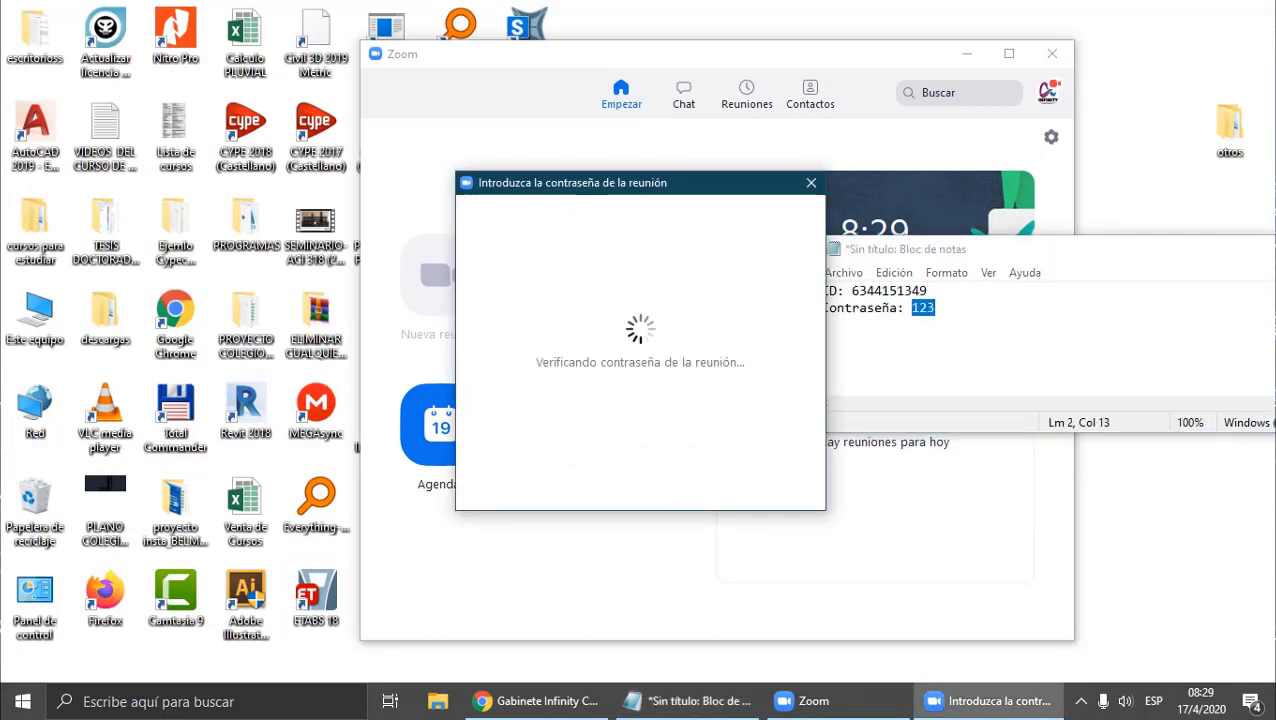
Step: Join the meeting audio through the computer and maximize the meeting window
left_click_drag(1000, 249, 358, 444)
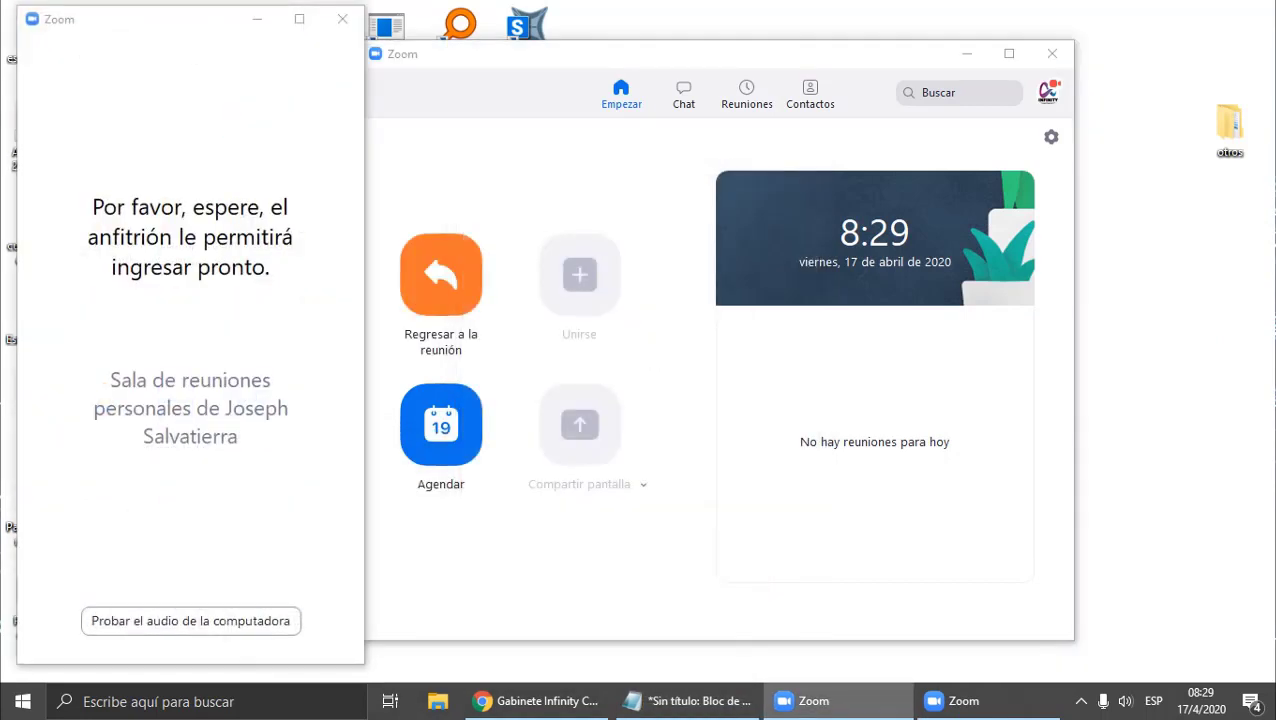
left_click(299, 18)
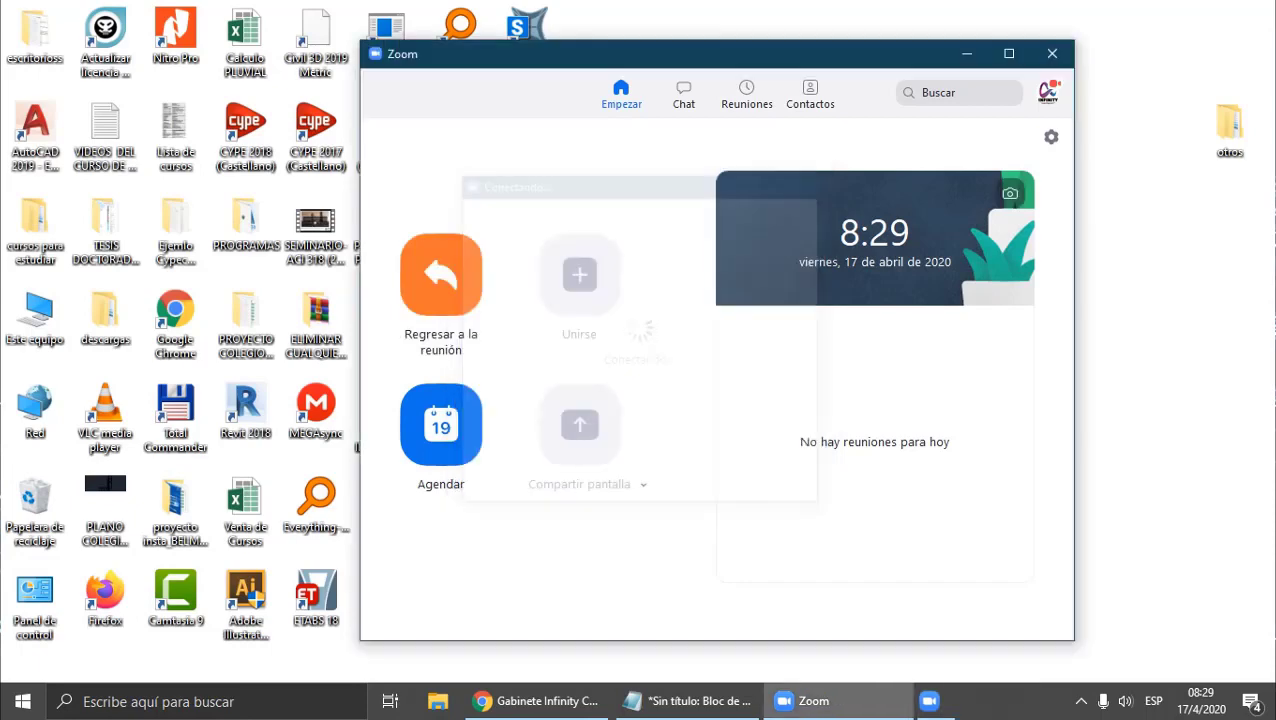
left_click(640, 297)
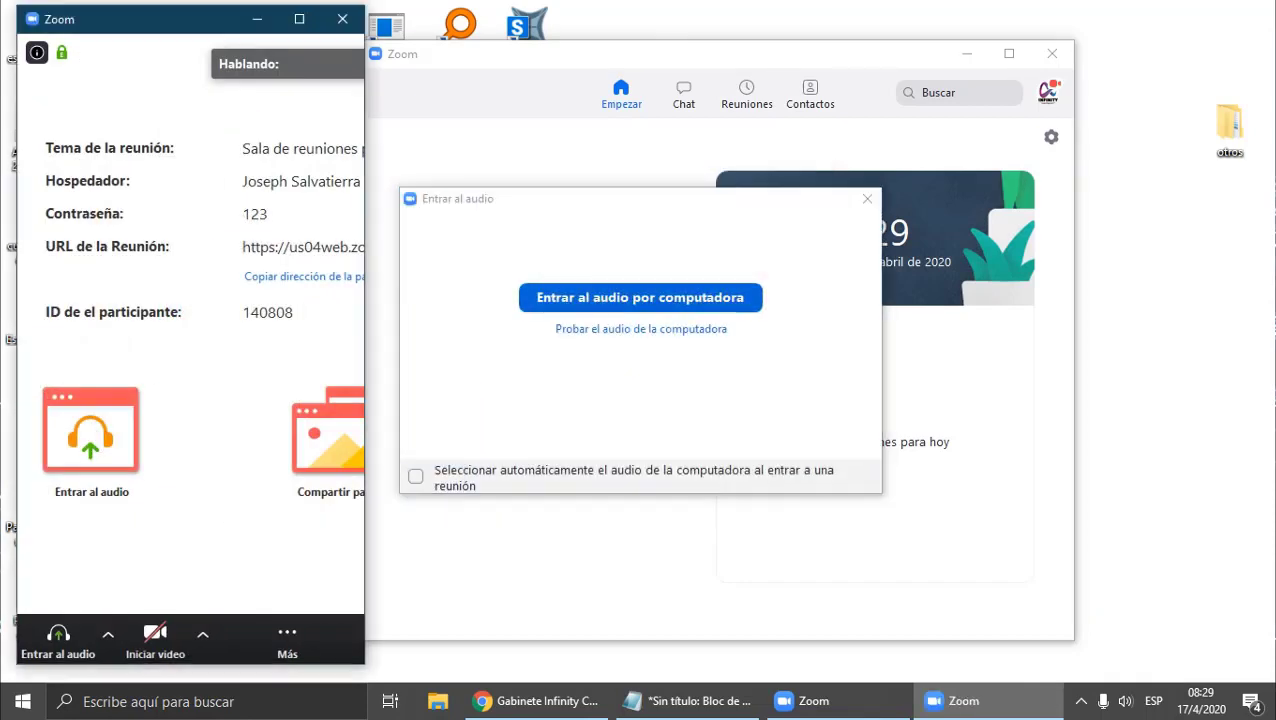
left_click(299, 19)
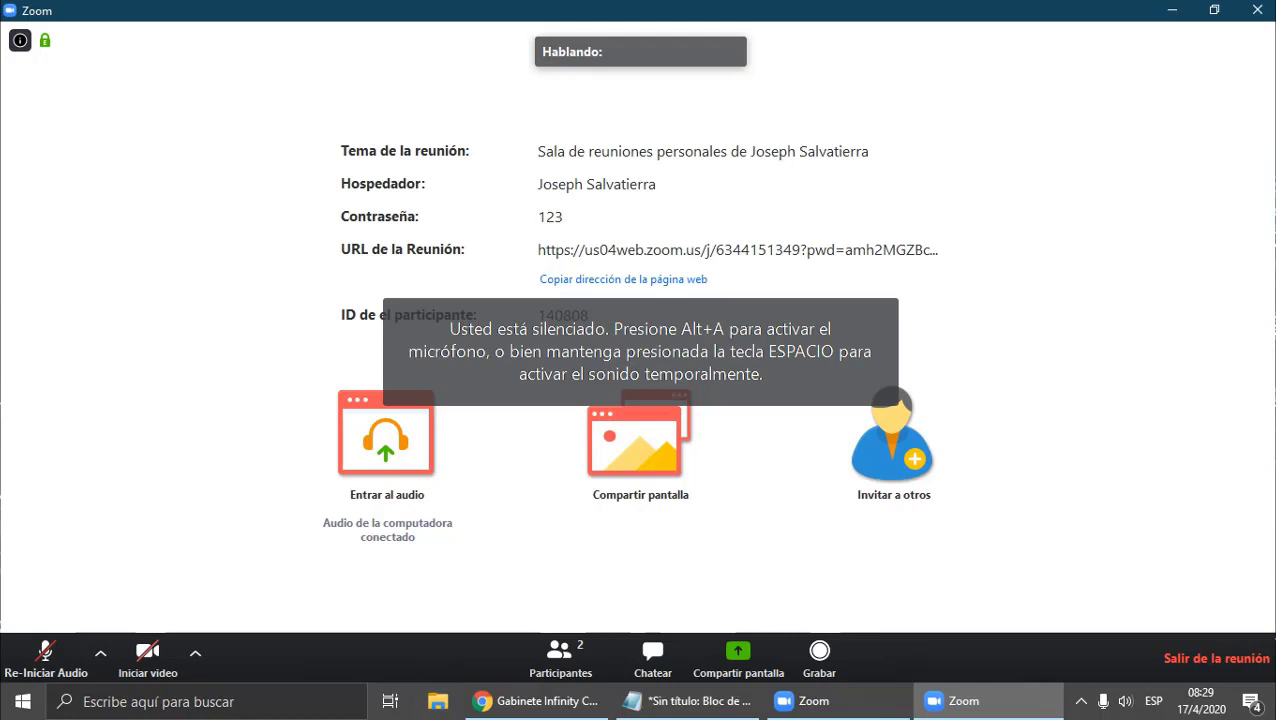
Step: Turn the camera on and off again, and switch the microphone on and off again
left_click(143, 651)
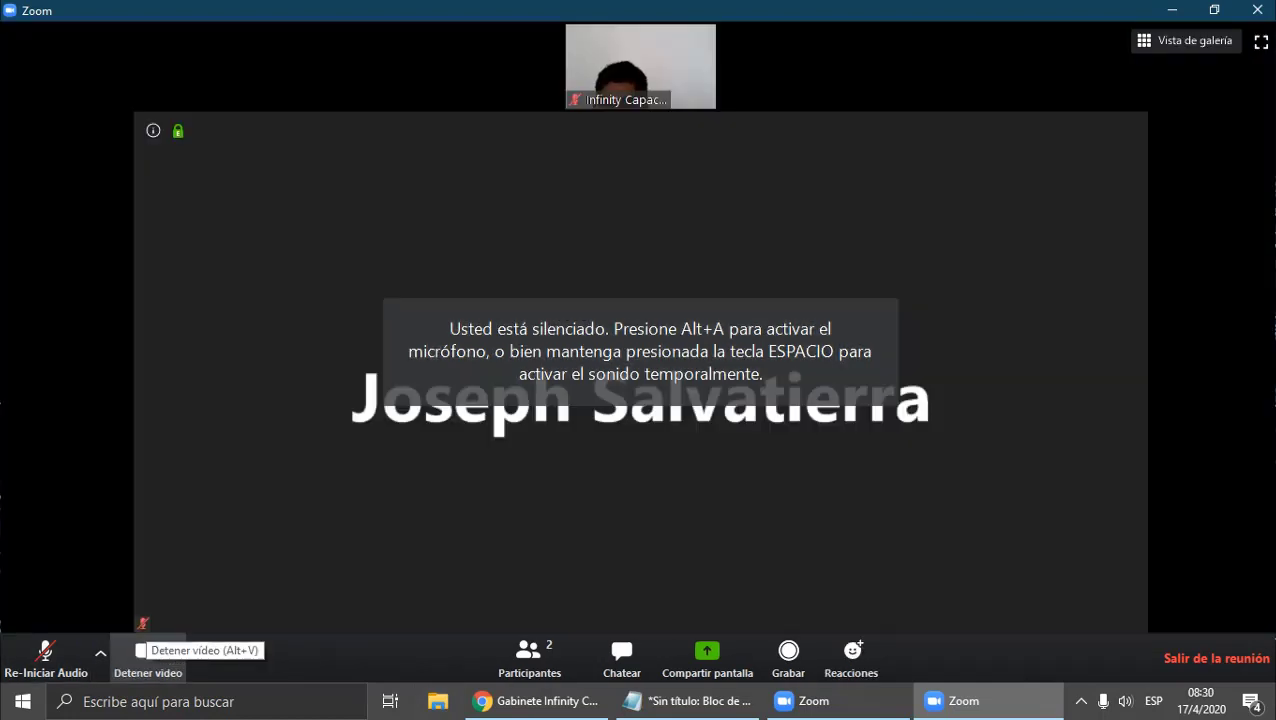
left_click(143, 651)
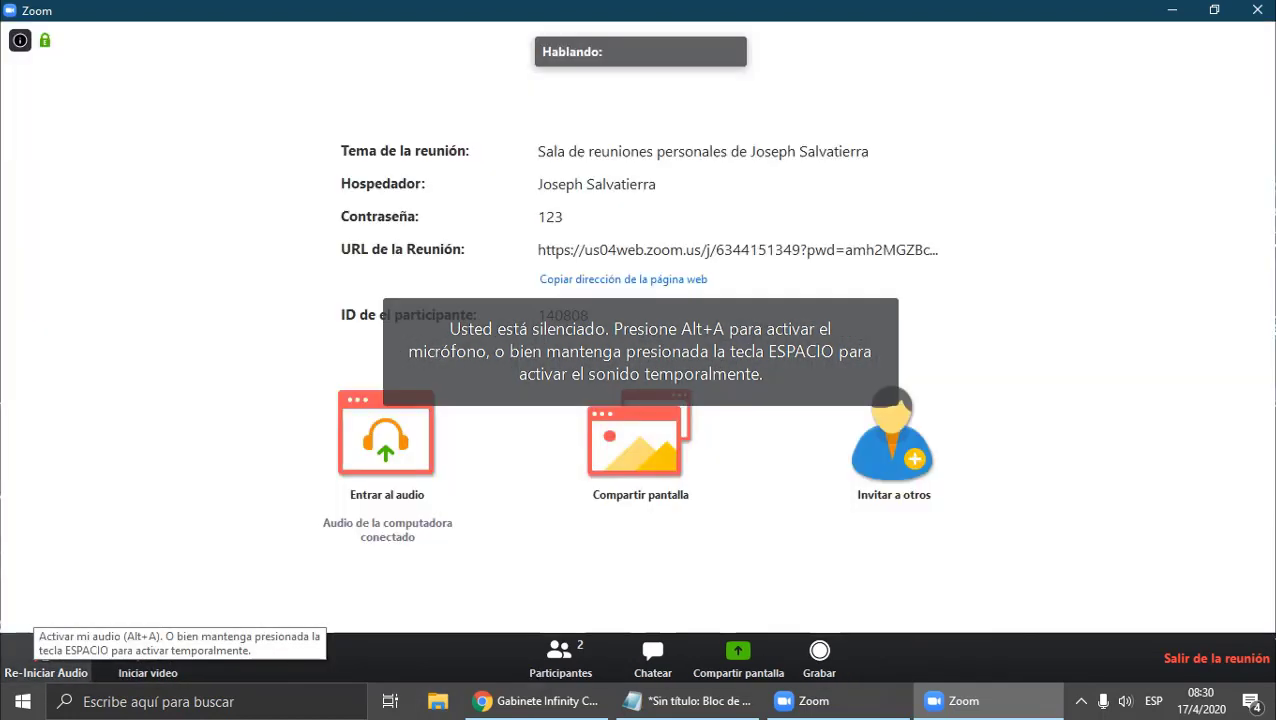
left_click(45, 651)
left_click(45, 651)
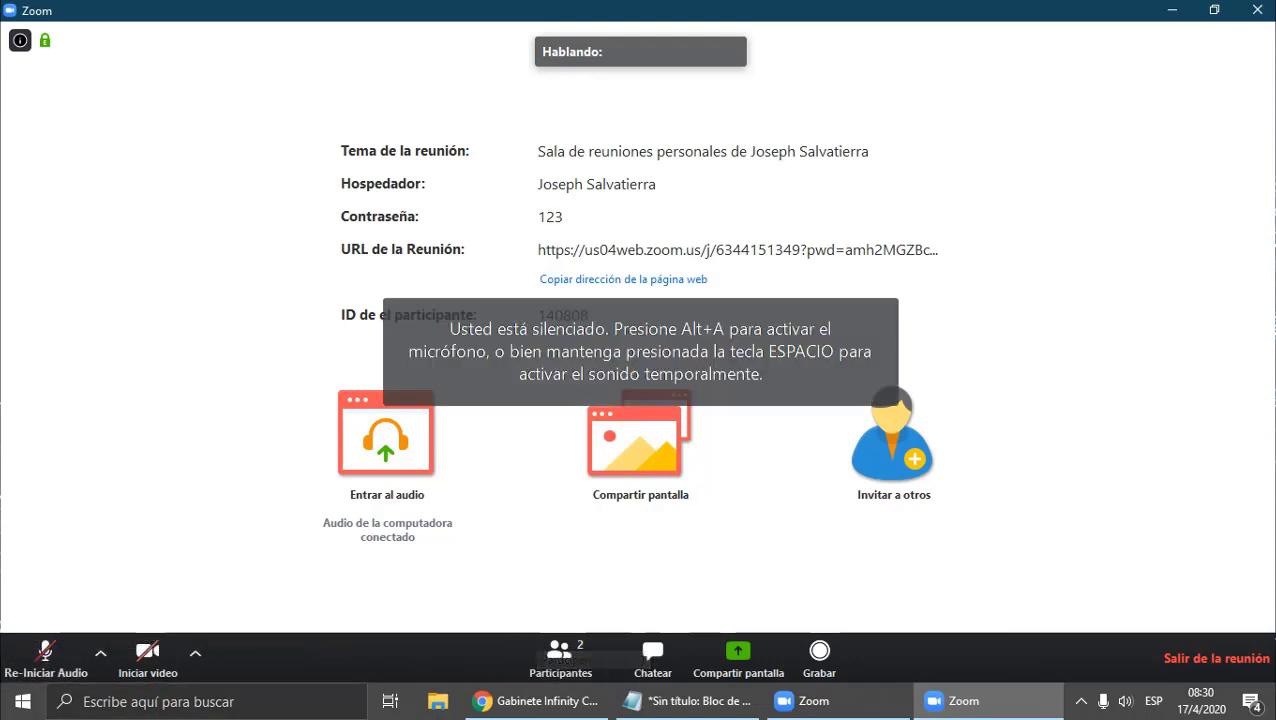
Step: Show the participants list, then raise and lower your hand twice and raise it once more
left_click(560, 655)
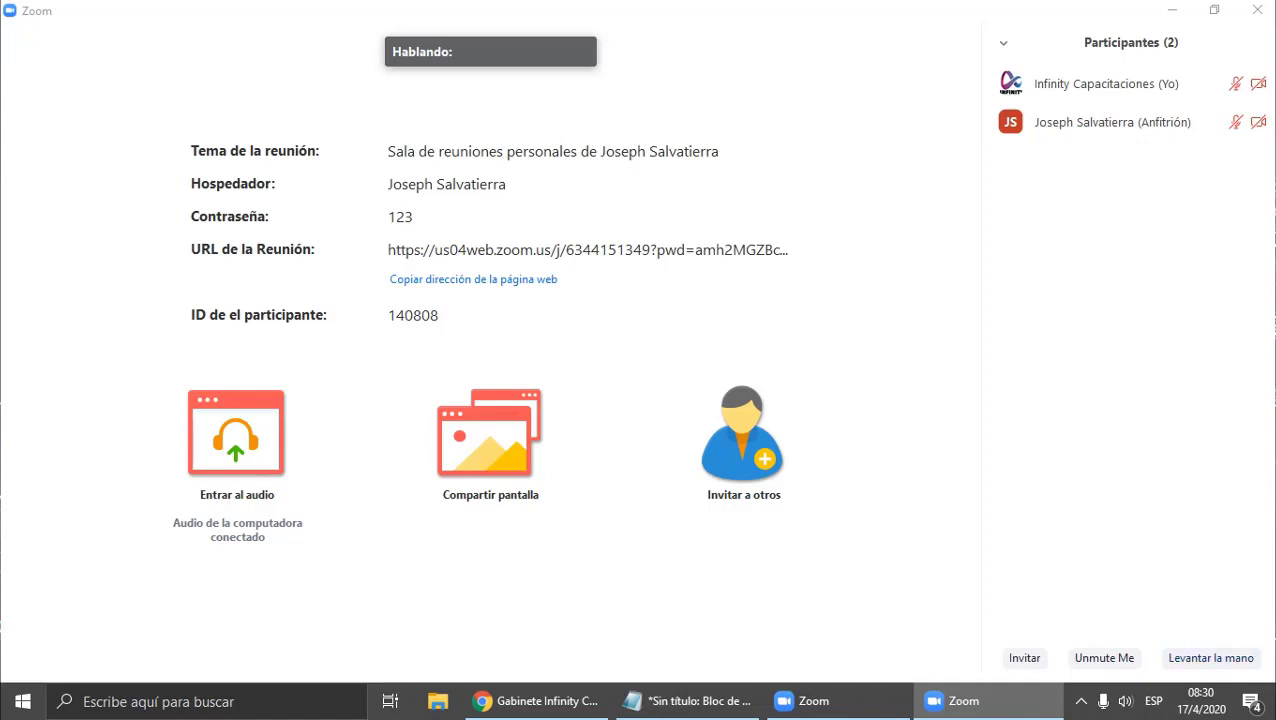
mouse_move(1153, 84)
left_click(1211, 658)
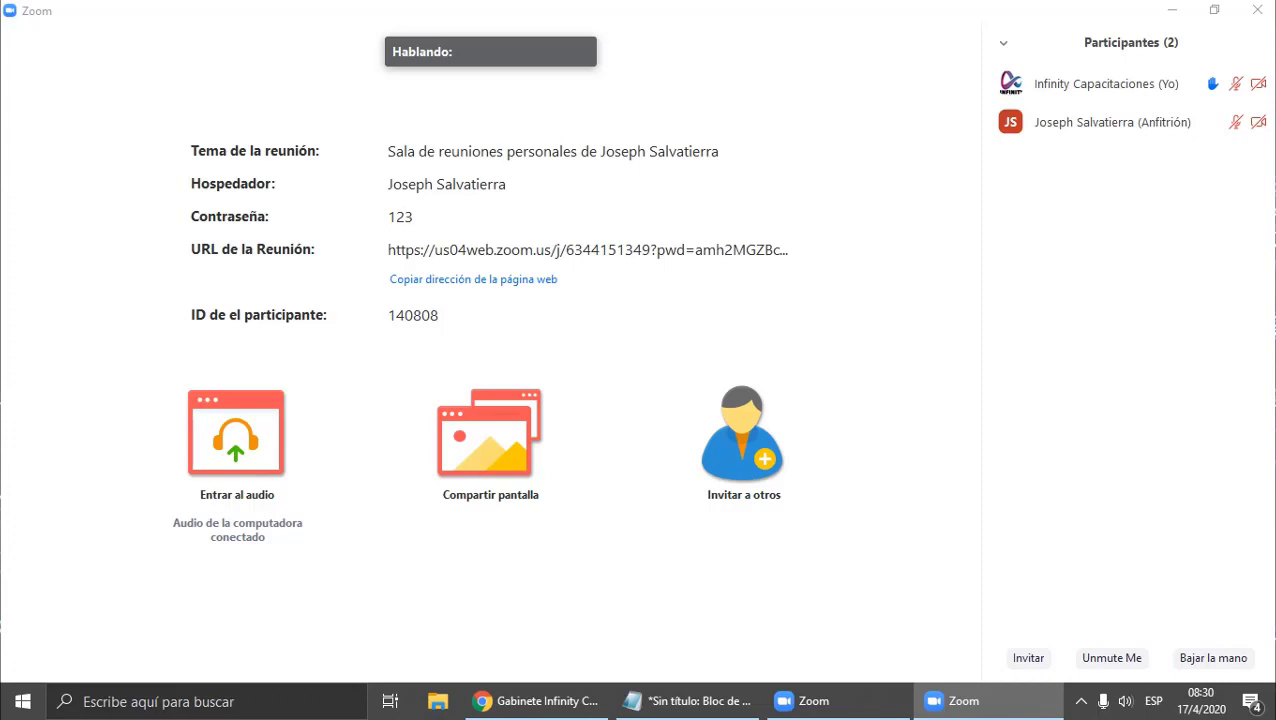
left_click(1213, 658)
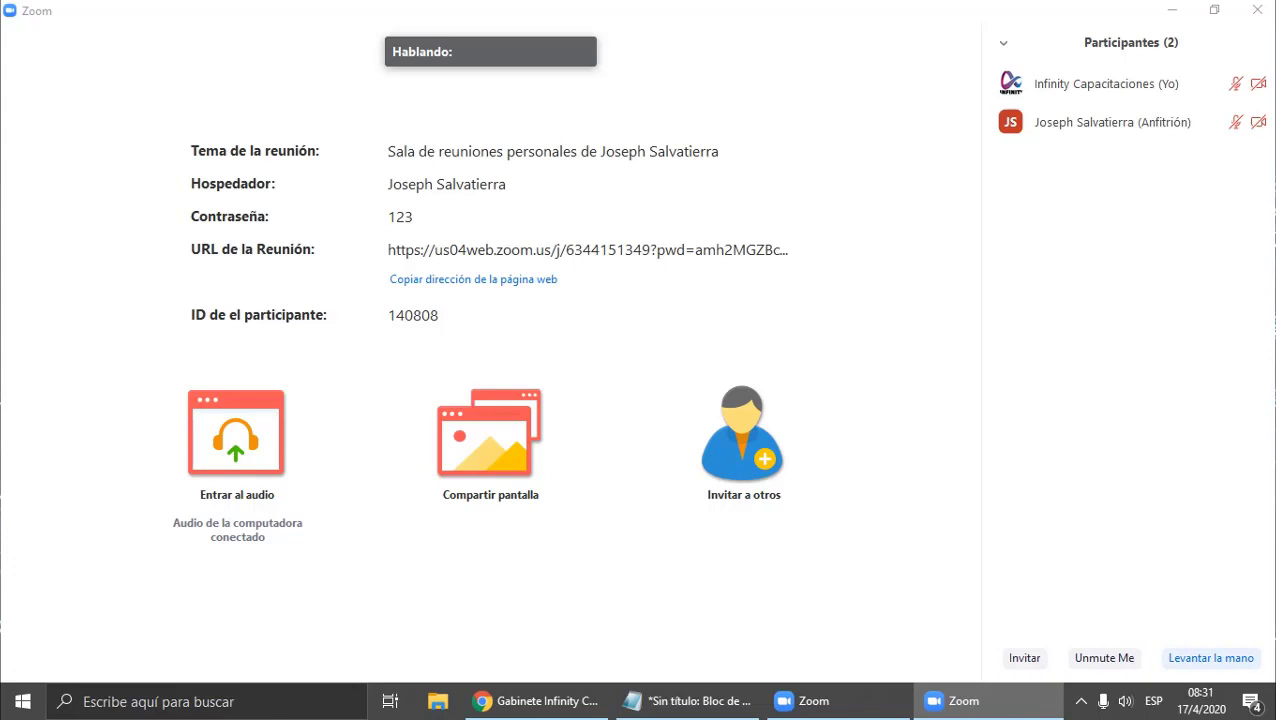
left_click(1211, 658)
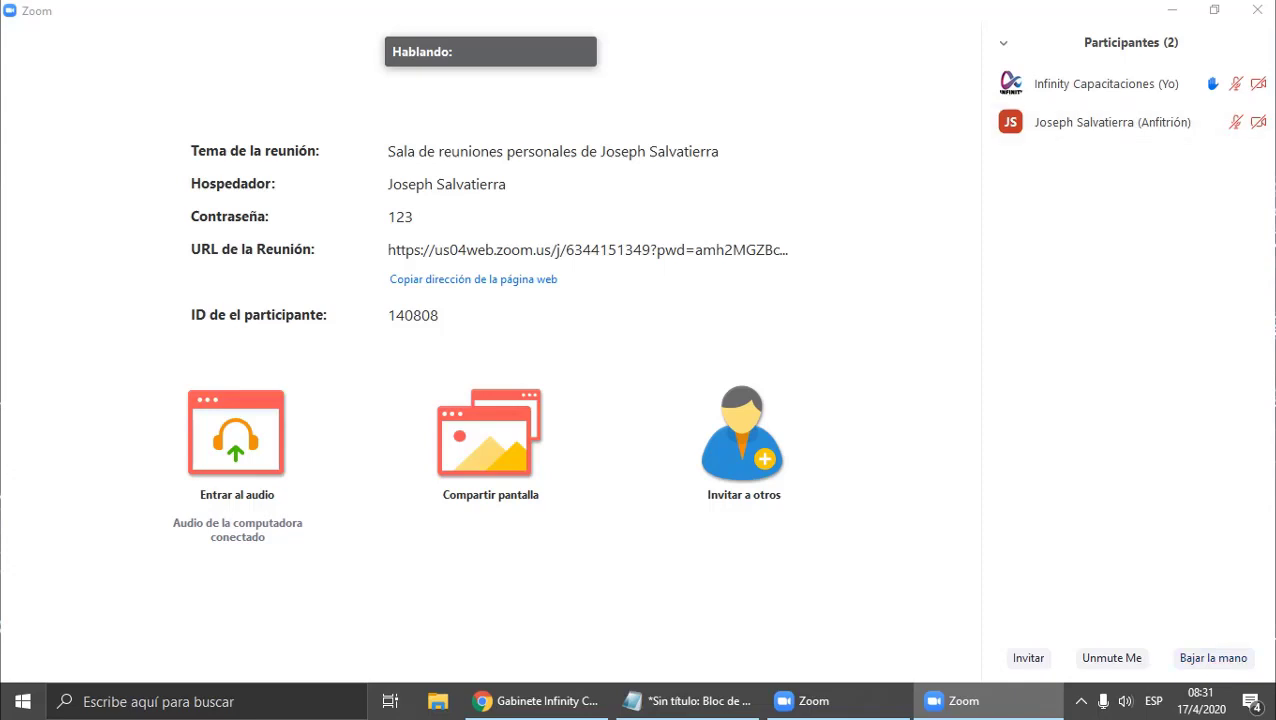
left_click(1212, 658)
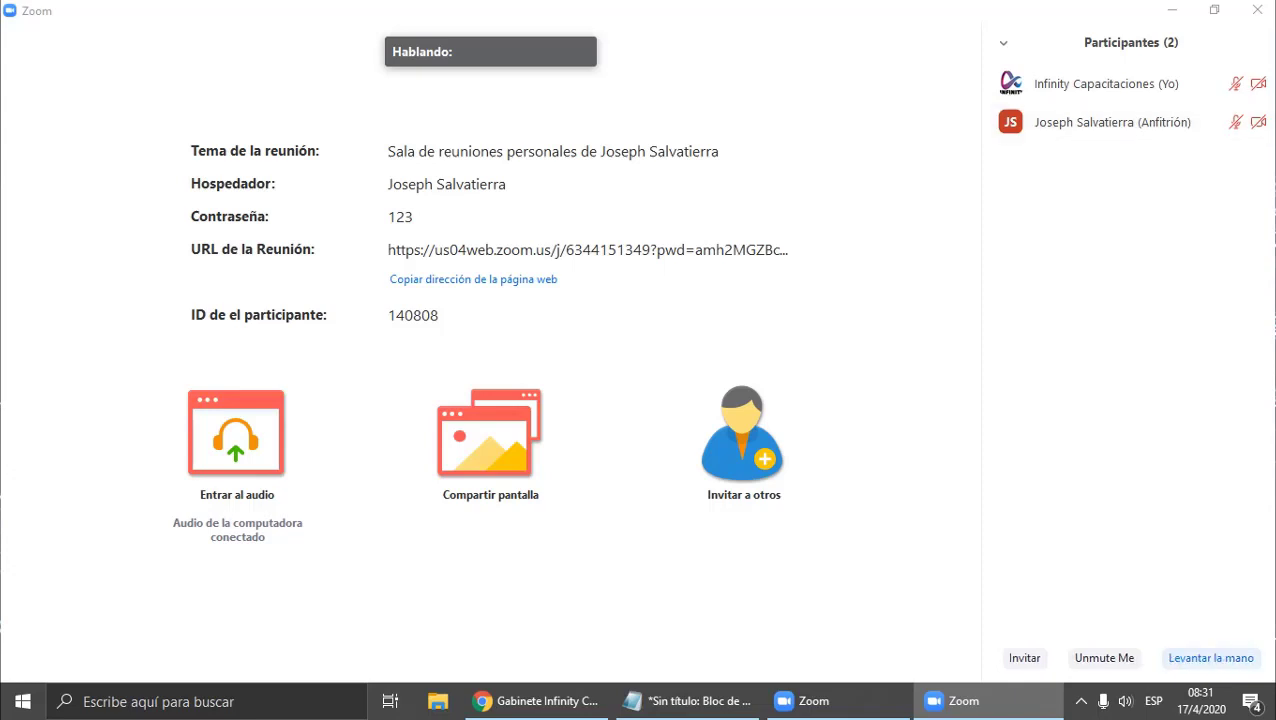
left_click(1212, 658)
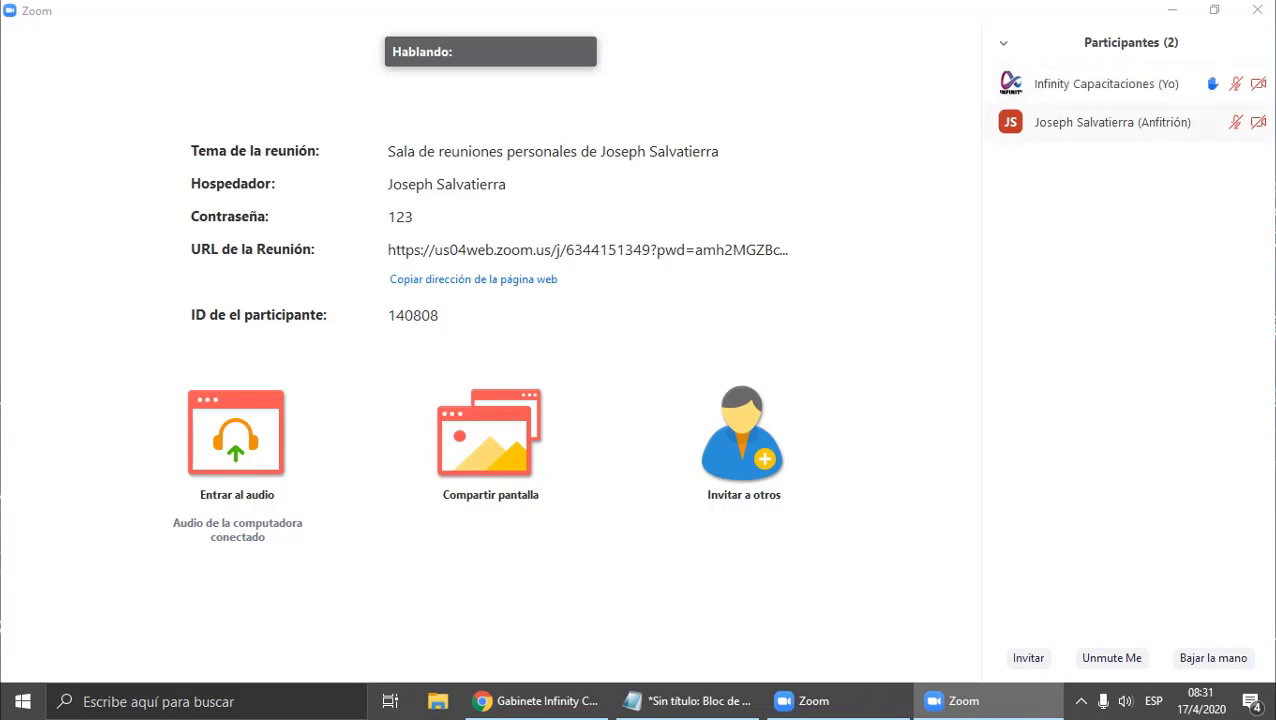
Step: Try out unmuting and muting the microphone while the hand is raised, ending with it muted
left_click(1093, 83)
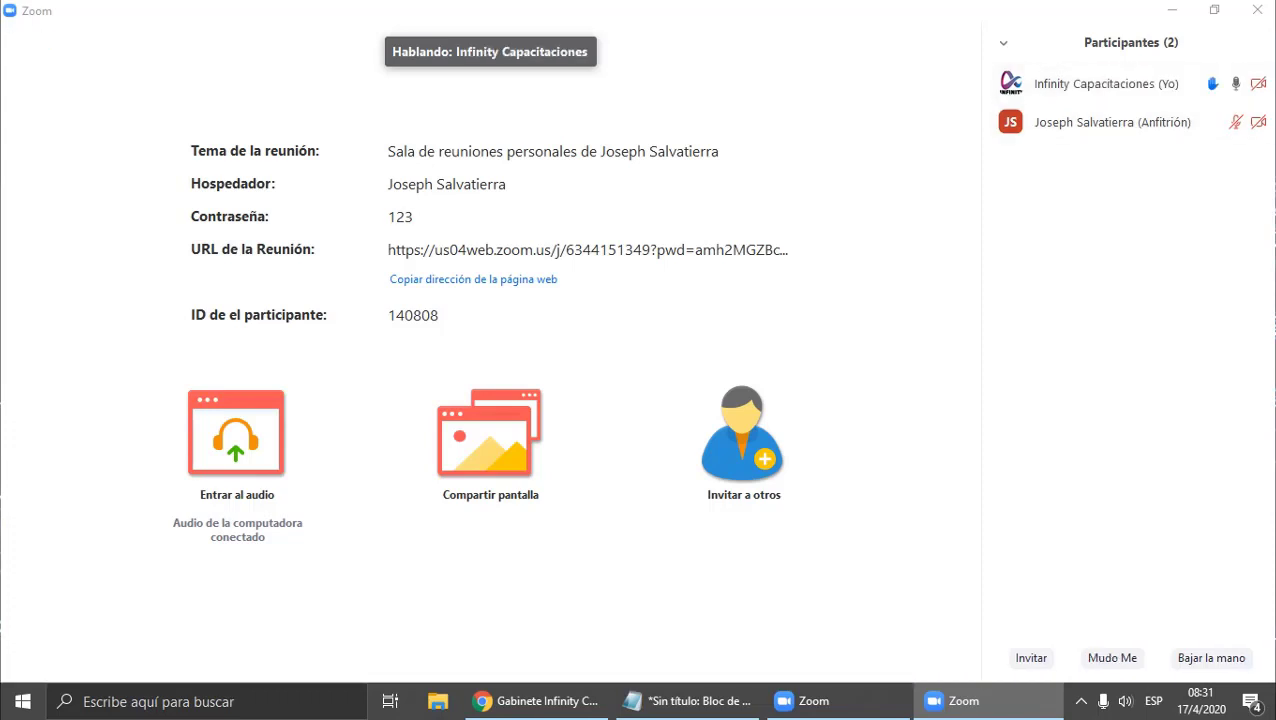
left_click(46, 654)
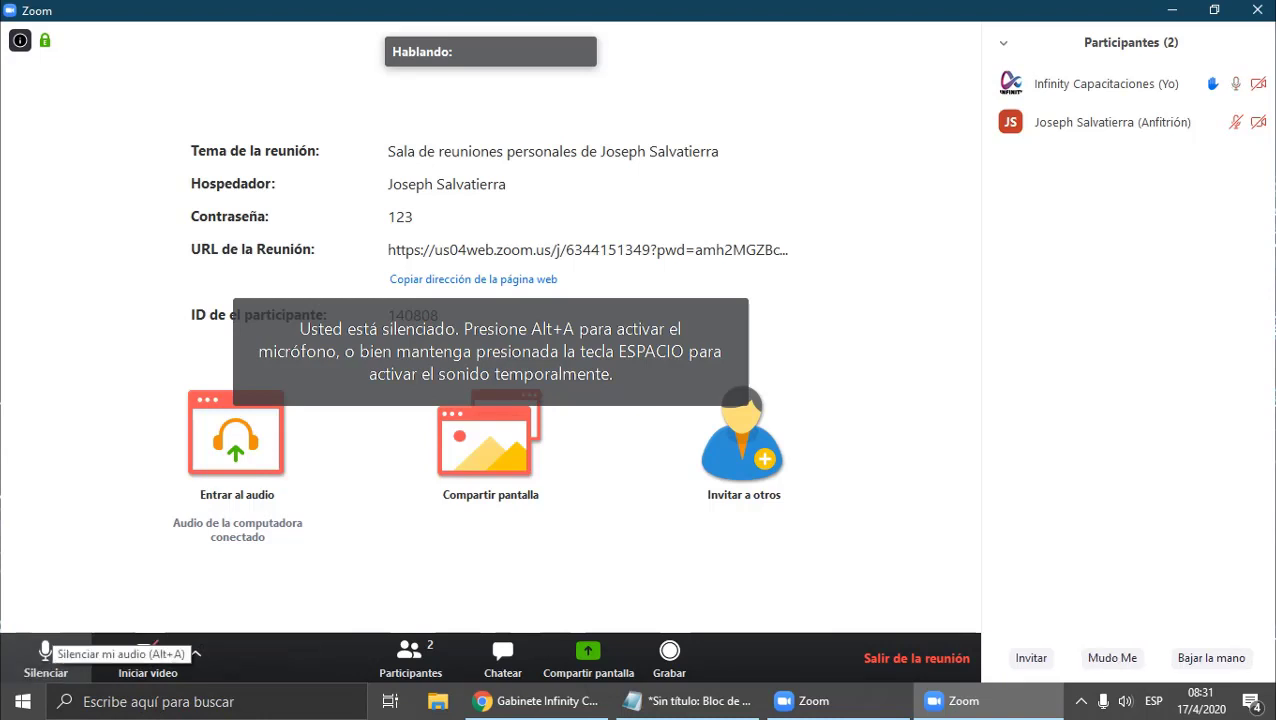
left_click(45, 652)
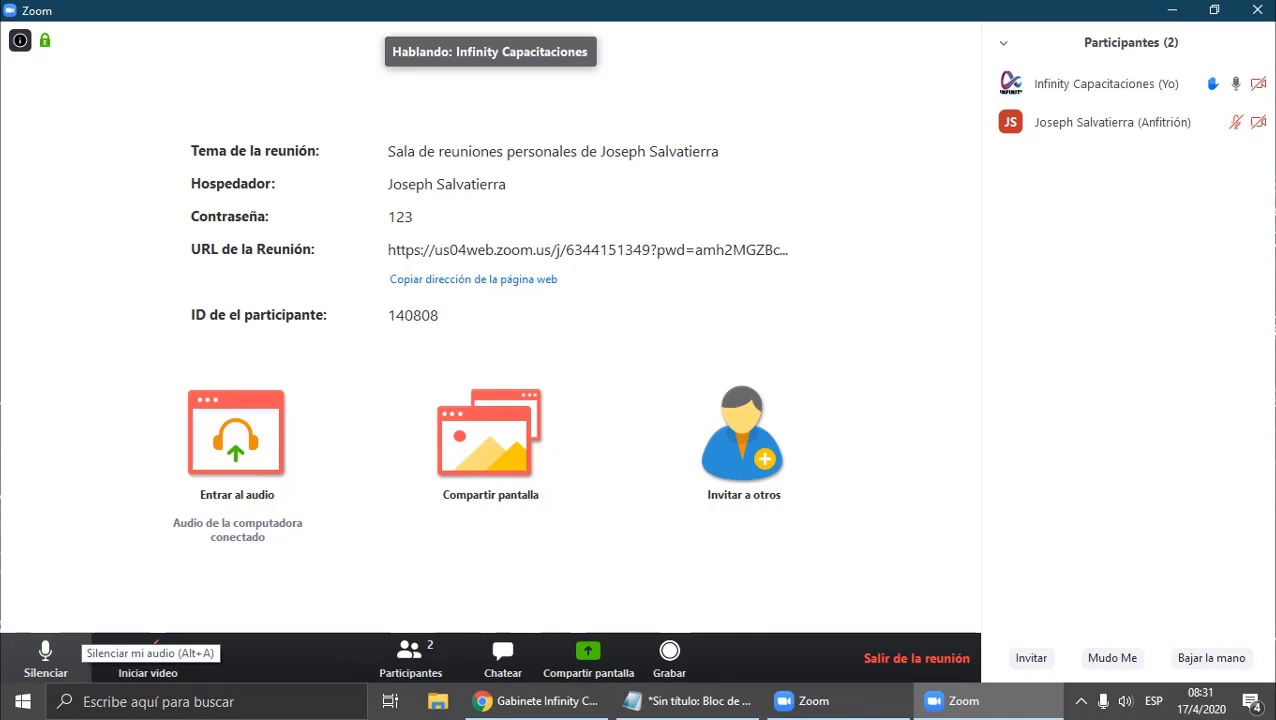
left_click(45, 650)
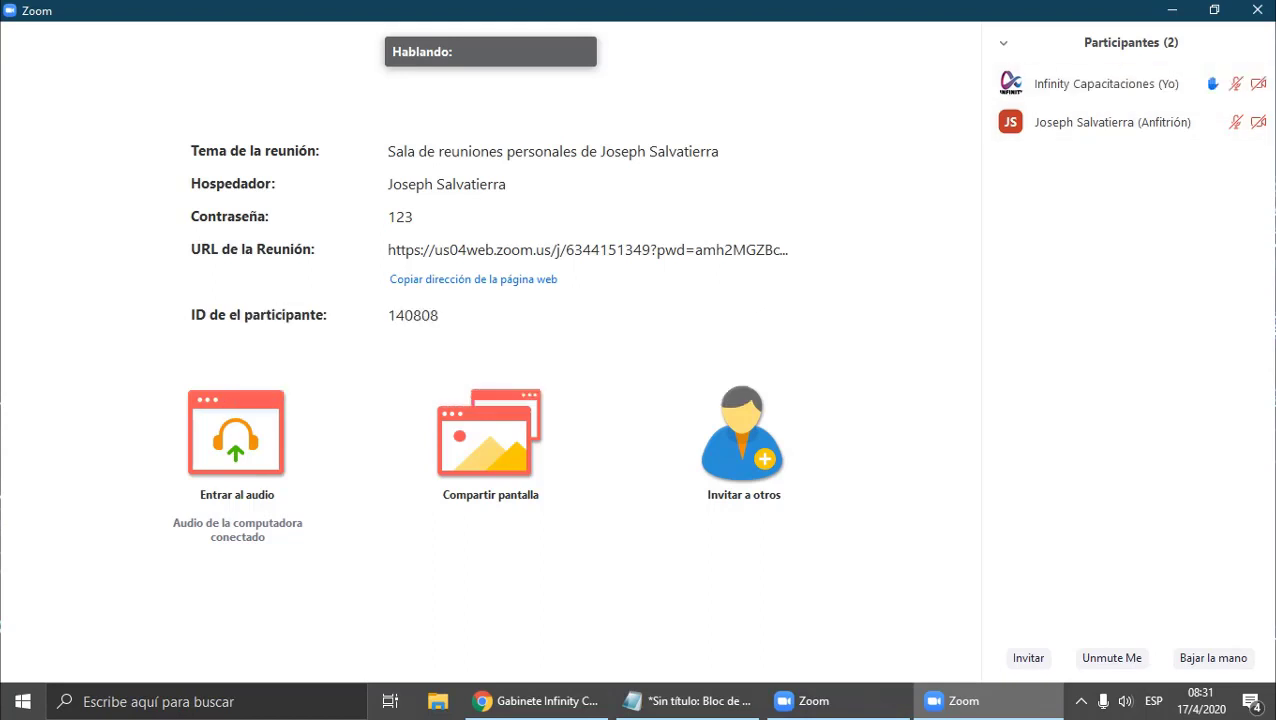
Step: Lower the raised hand, raise it again, and lower it once more
left_click(1212, 658)
key("alt+y")
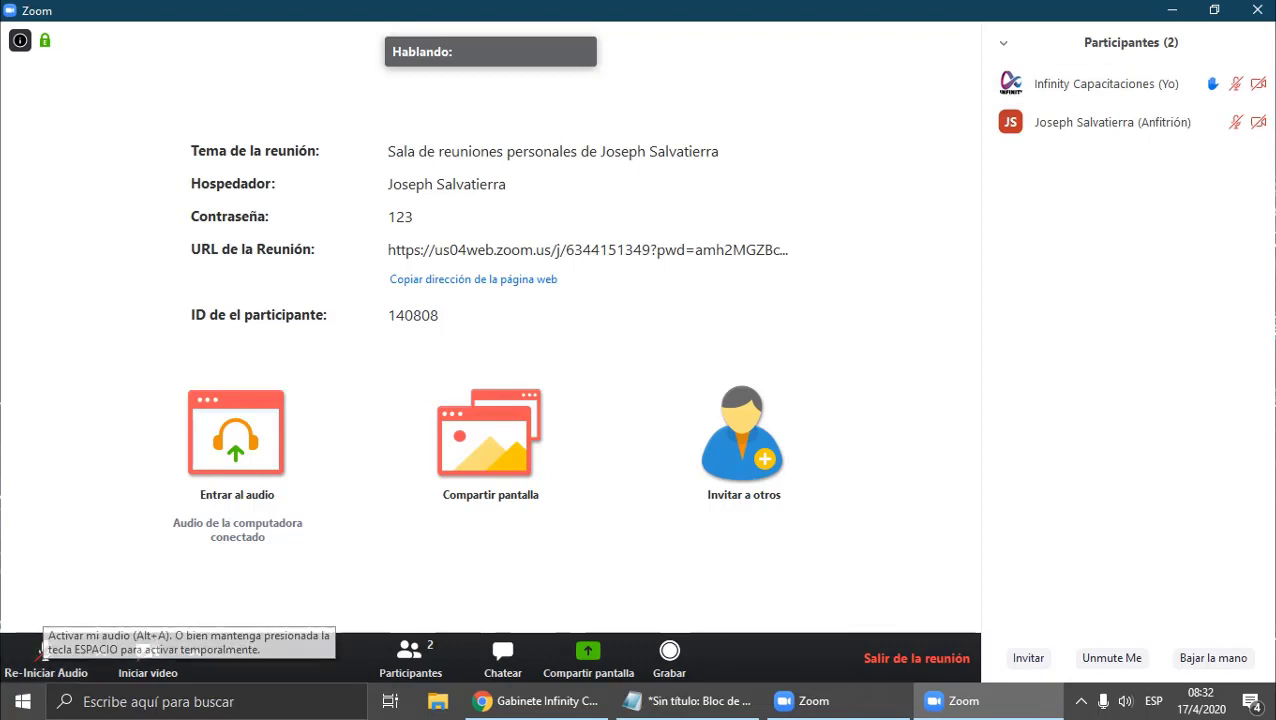
left_click(1212, 658)
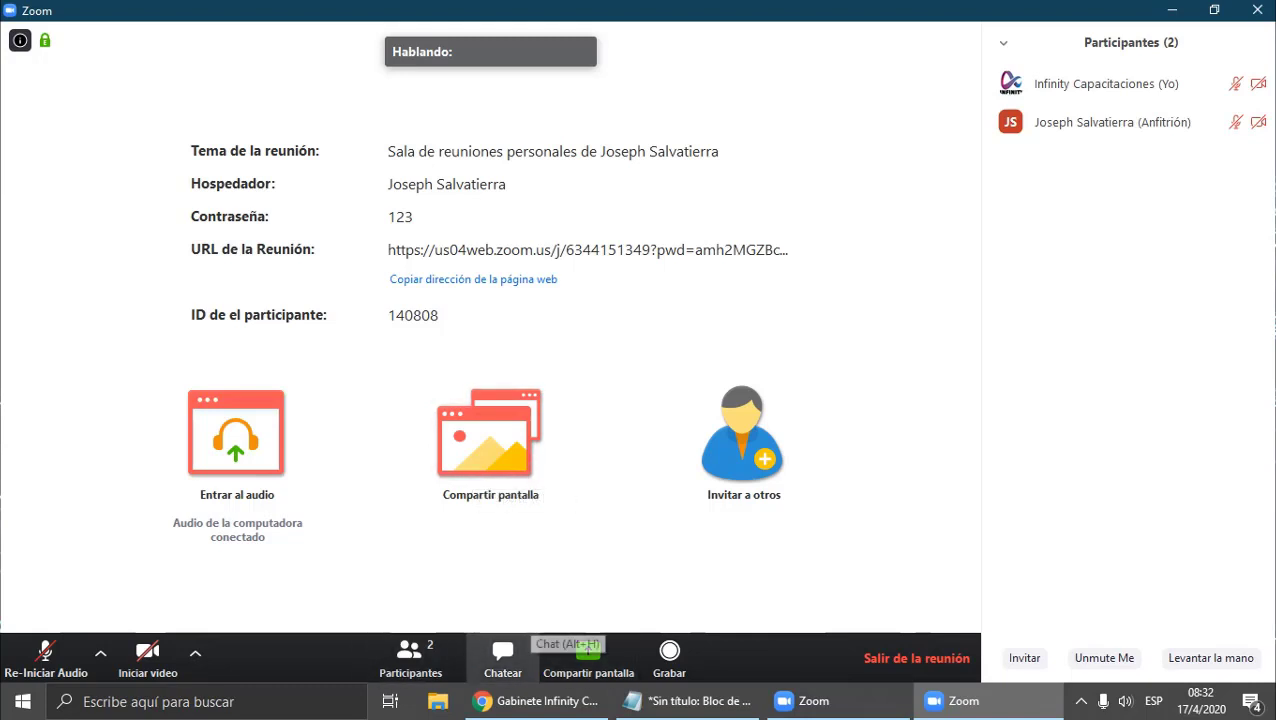
Step: Show the meeting chat, set the recipient to the host privately, and set it back to everyone (Todos)
left_click(505, 652)
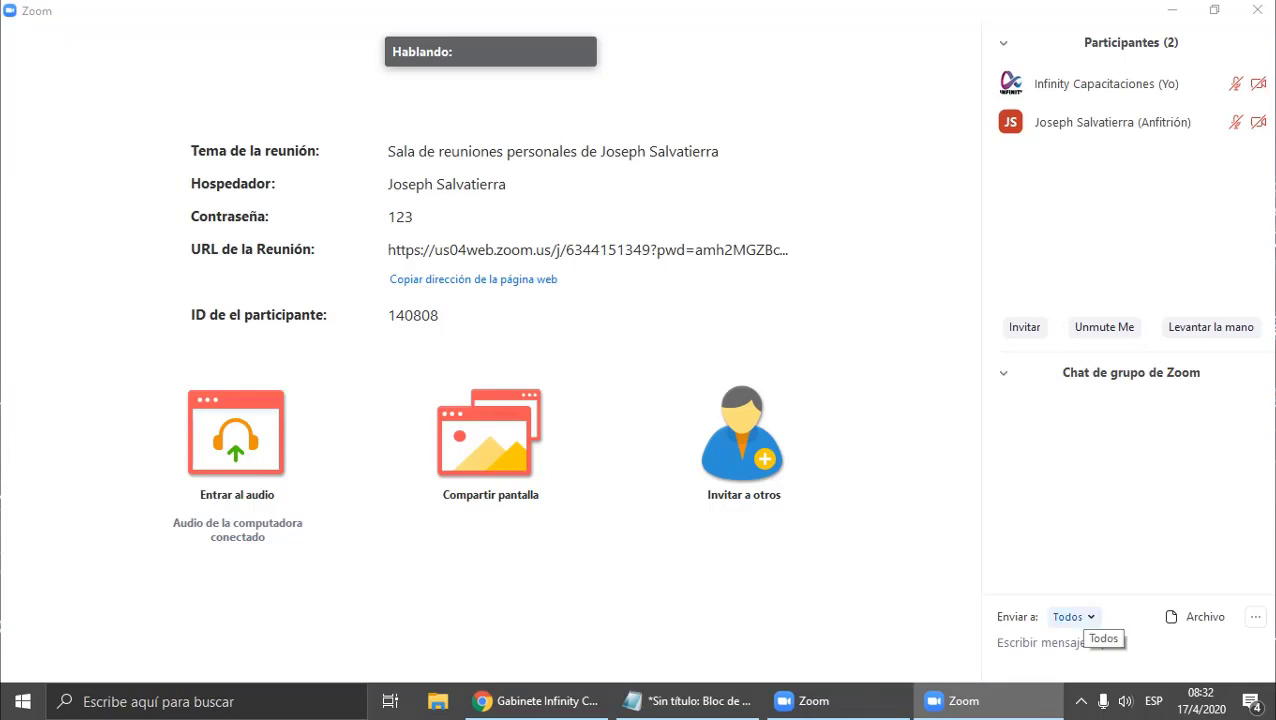
left_click(1075, 617)
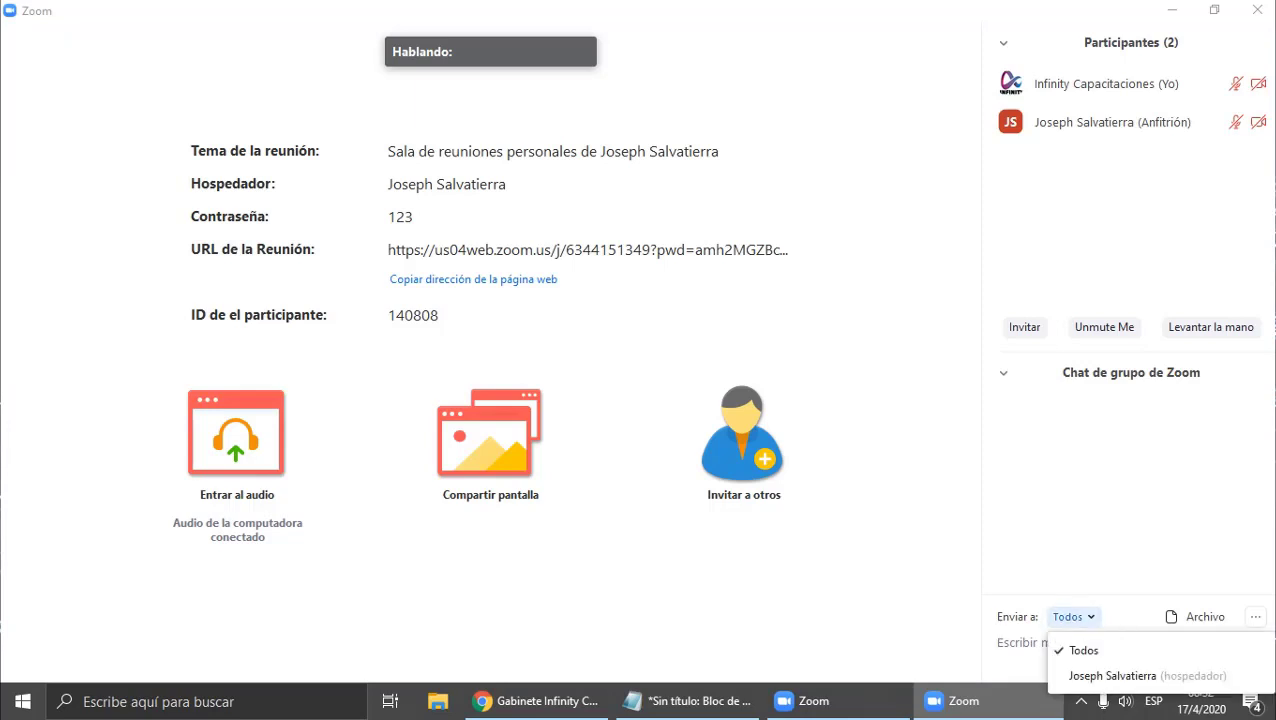
left_click(1112, 676)
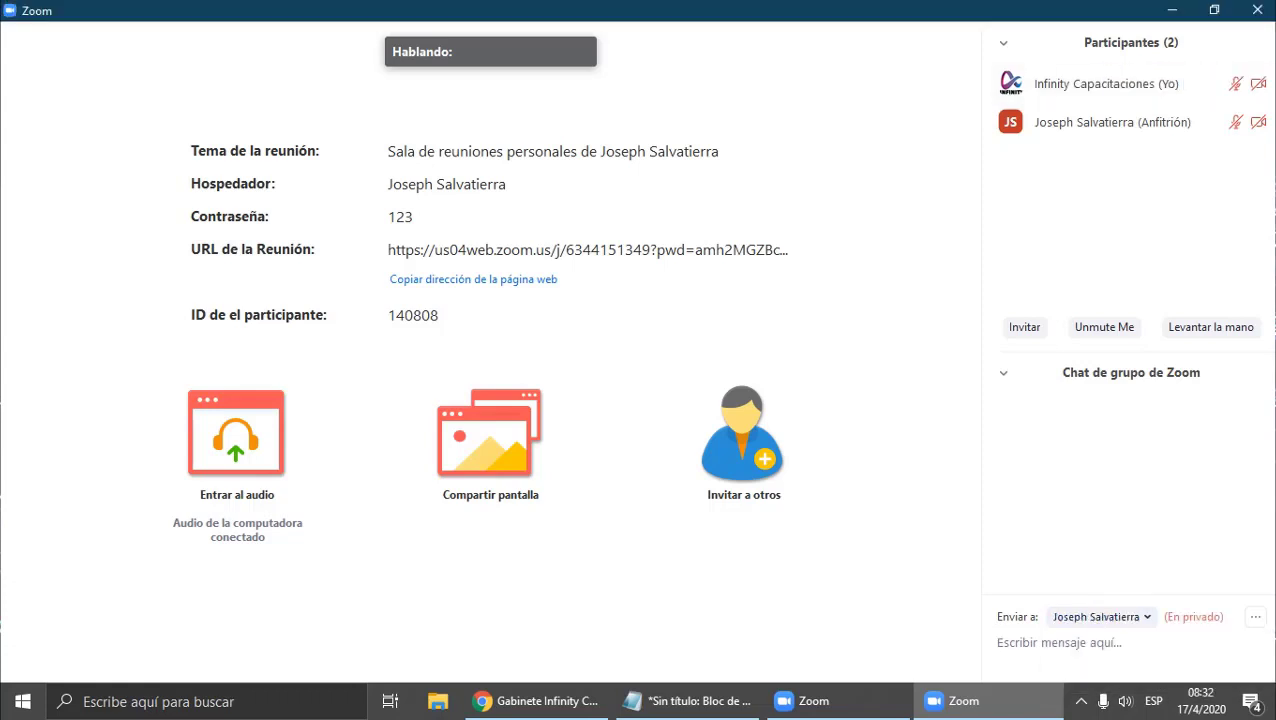
left_click(1100, 617)
left_click(1082, 643)
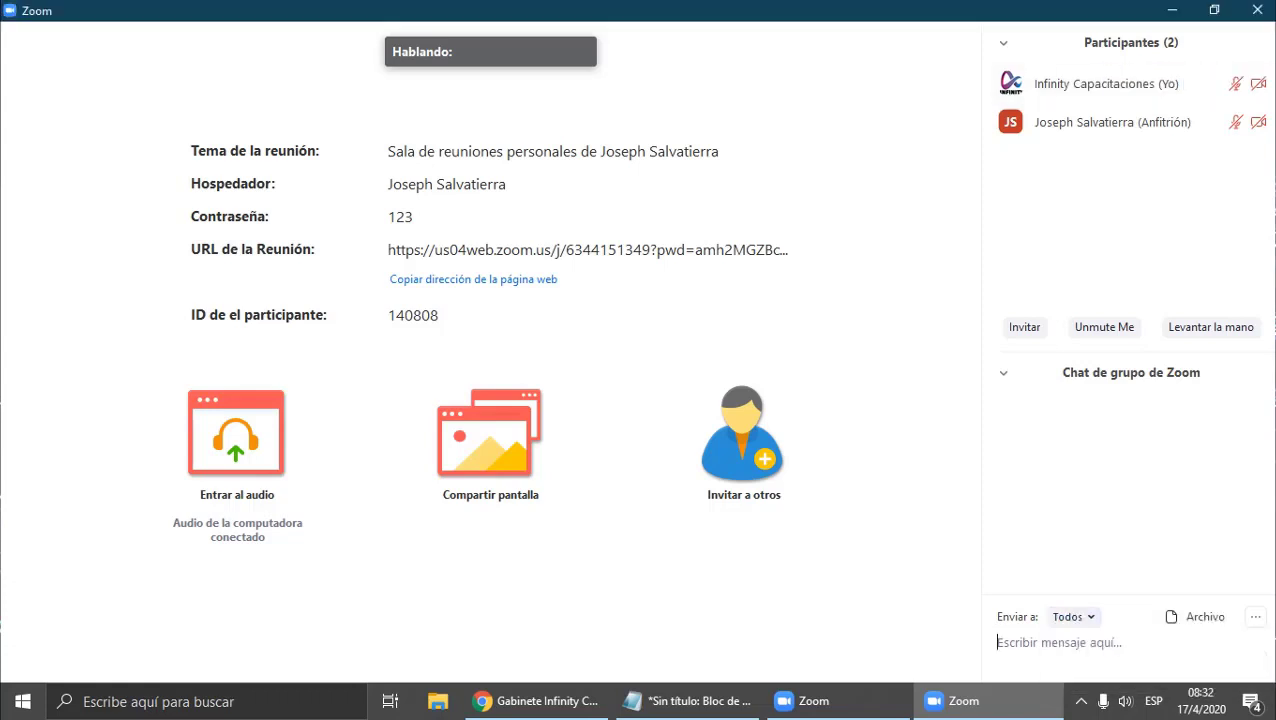
Step: Look through the desktop files that could be sent in the group chat, and cancel the file selection
left_click(1195, 616)
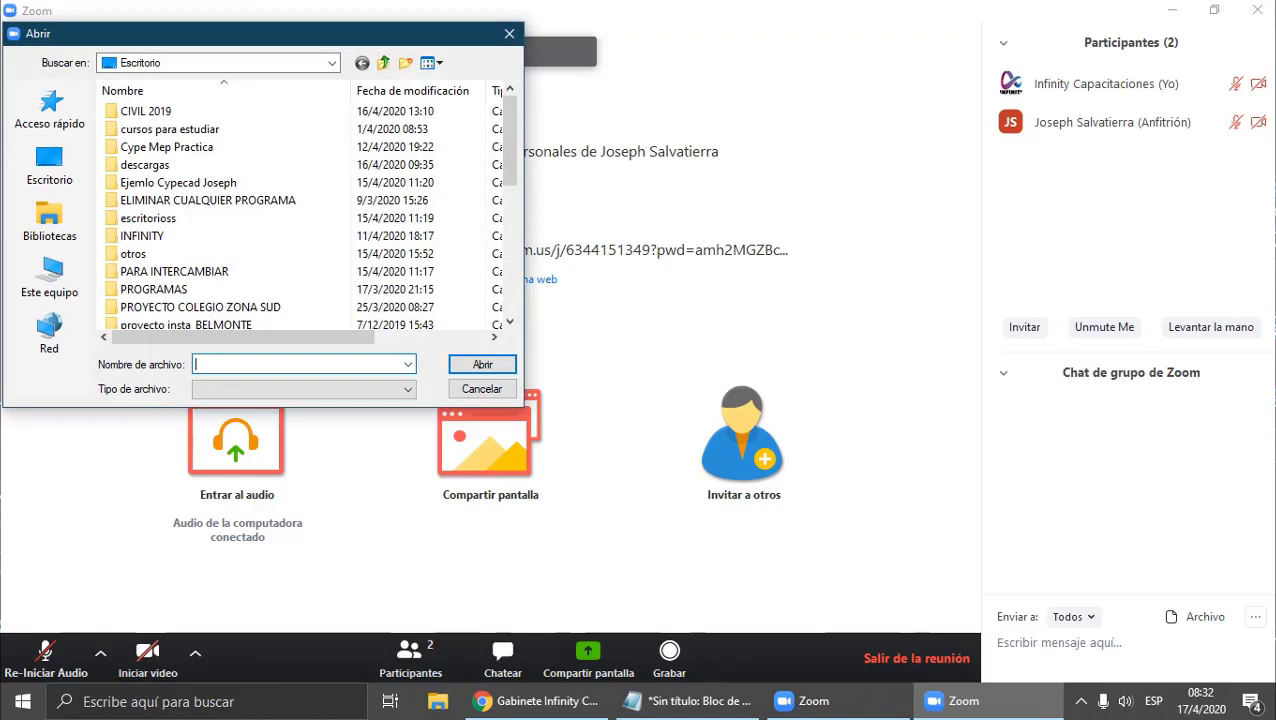
scroll(300, 210, "down", 10)
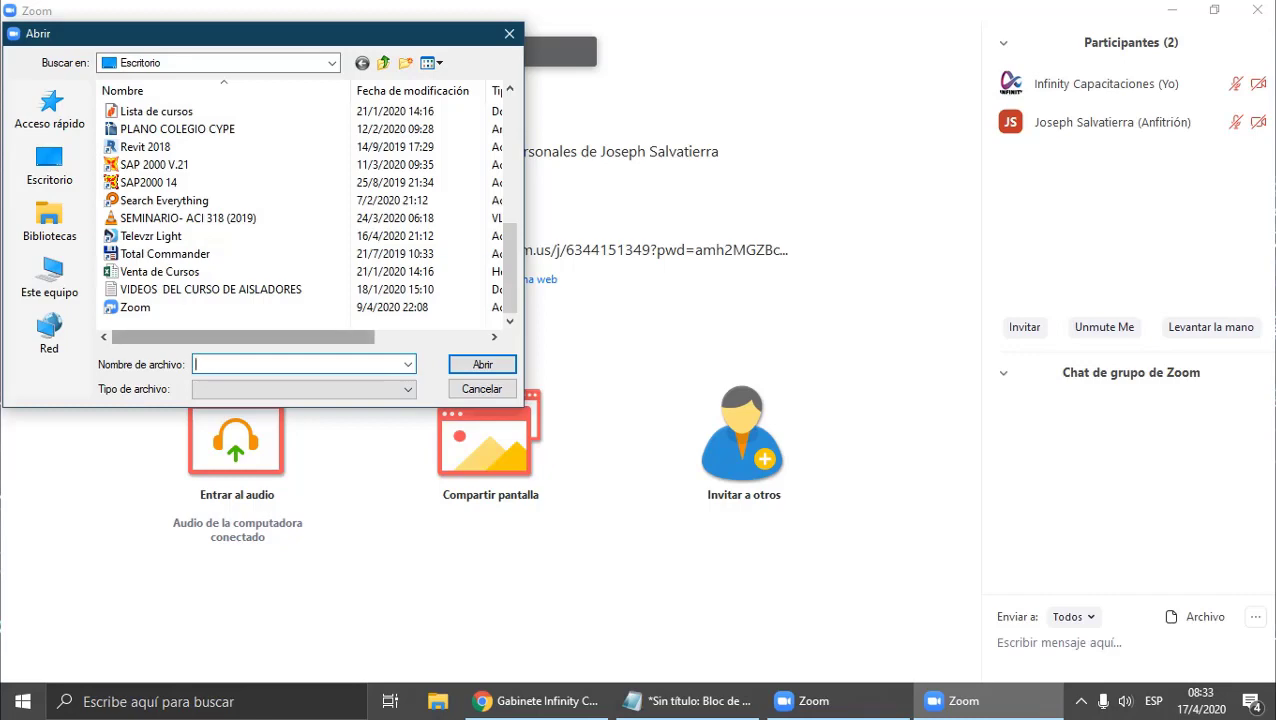
left_click(210, 289)
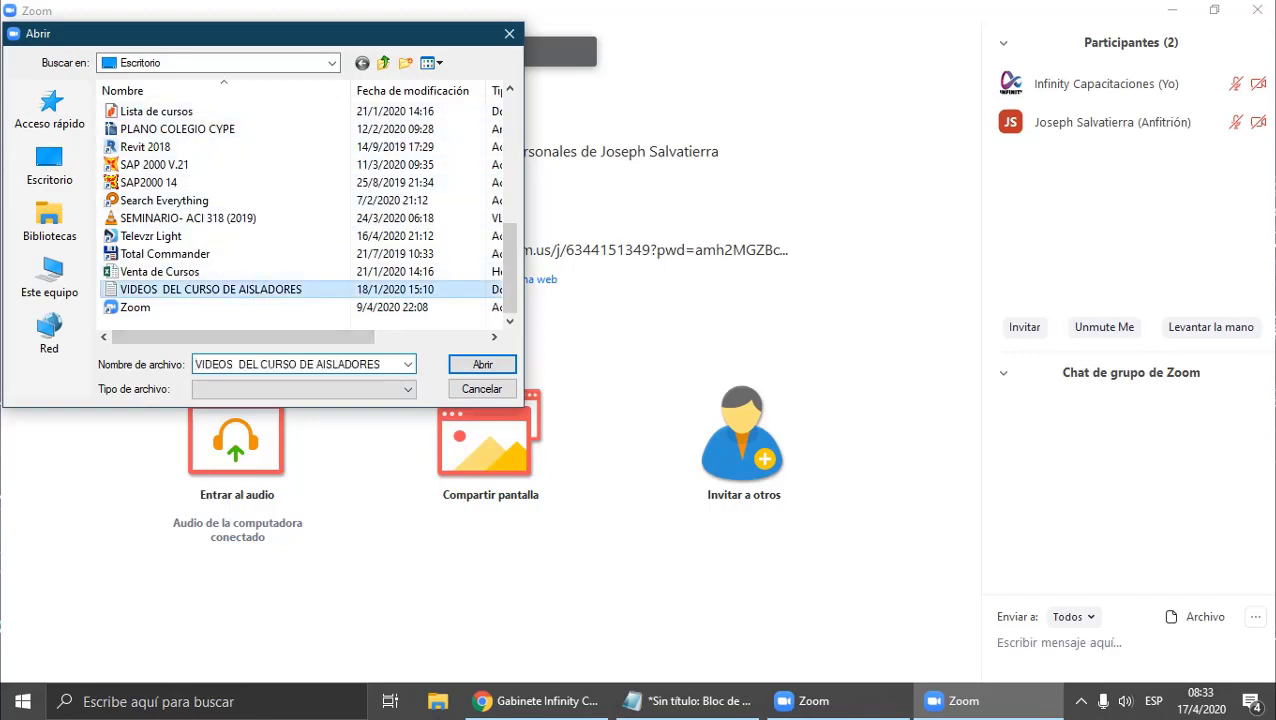
scroll(300, 216, "up", 5)
left_click(133, 182)
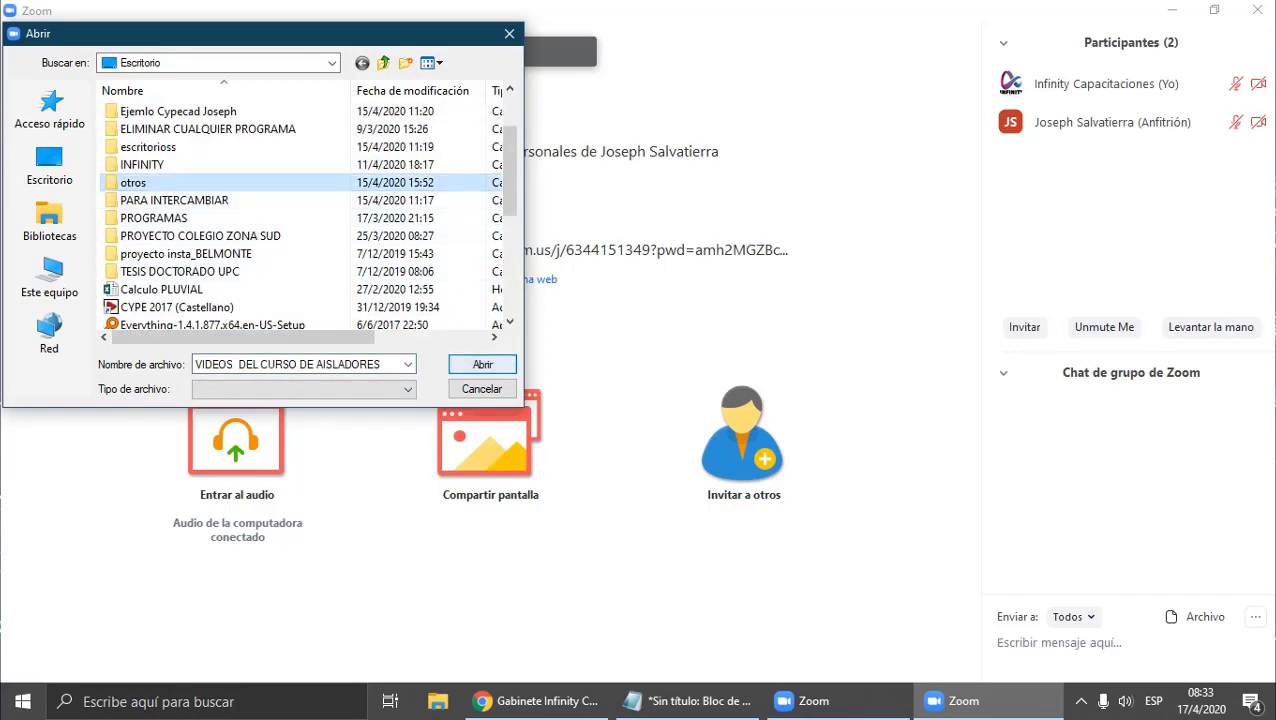
left_click(481, 389)
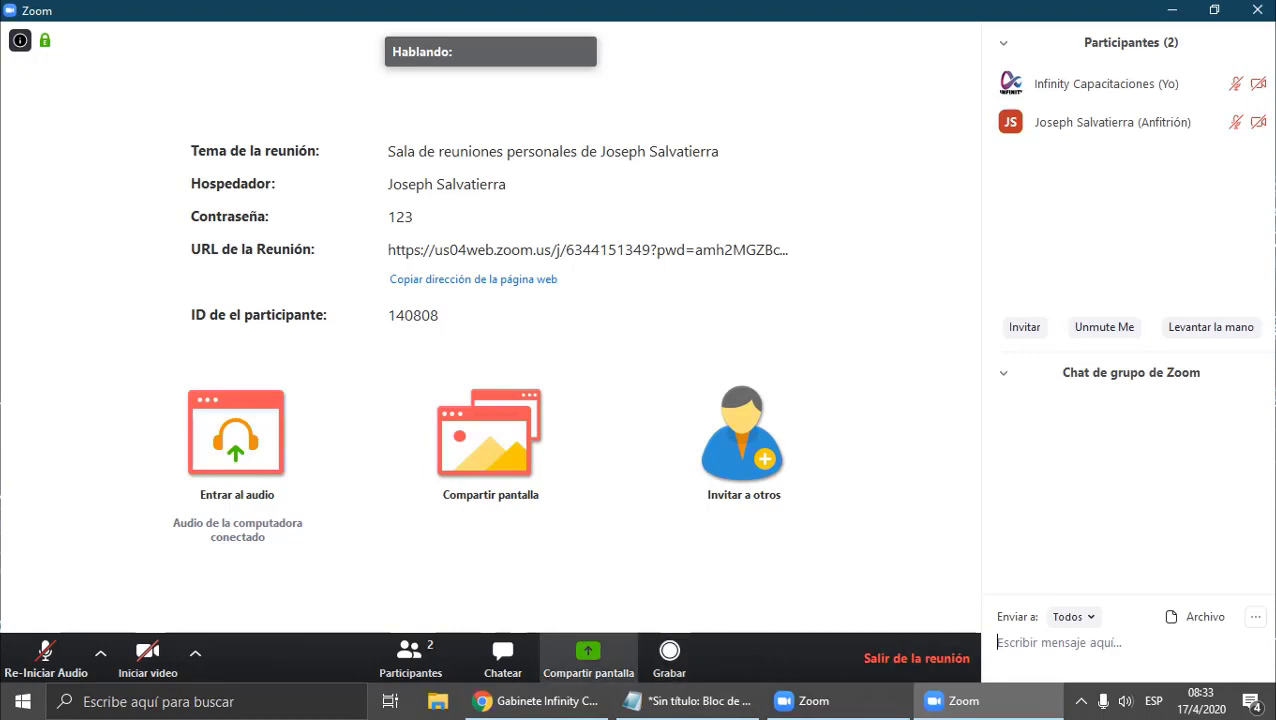
Step: Share the entire screen (Pantalla) with the meeting and minimize the Zoom home window
left_click(590, 658)
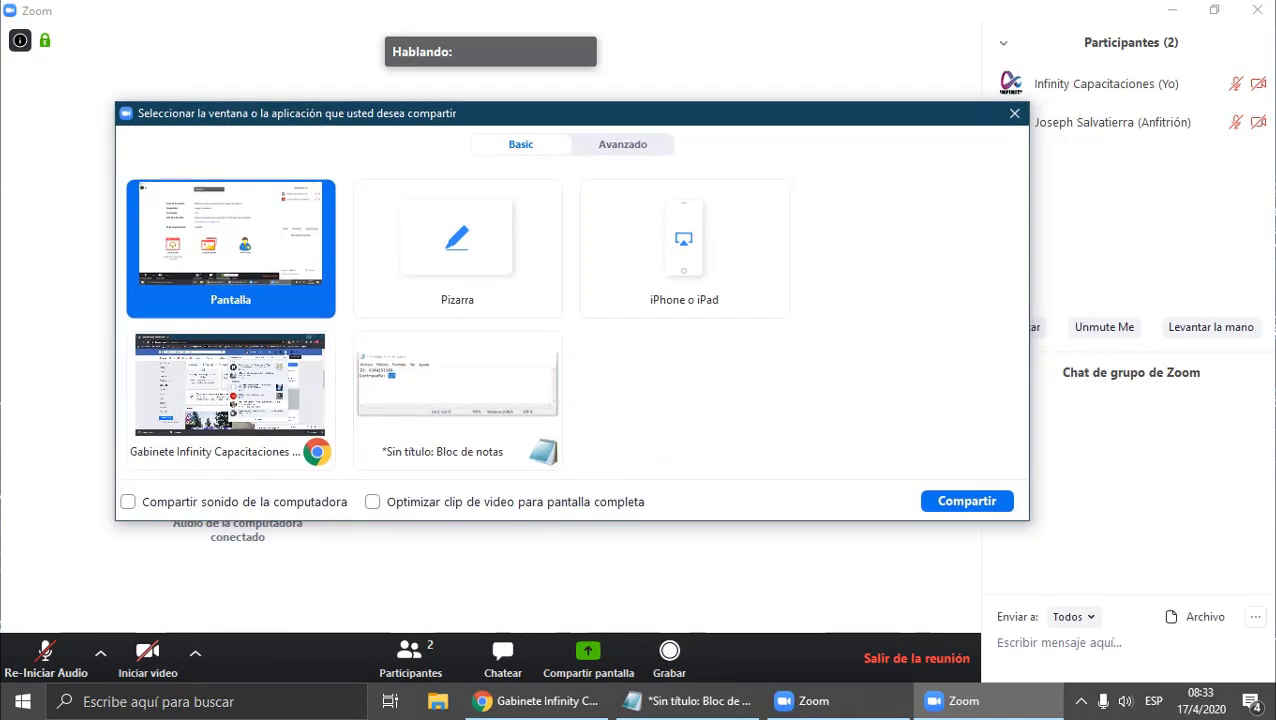
left_click_drag(572, 113, 505, 86)
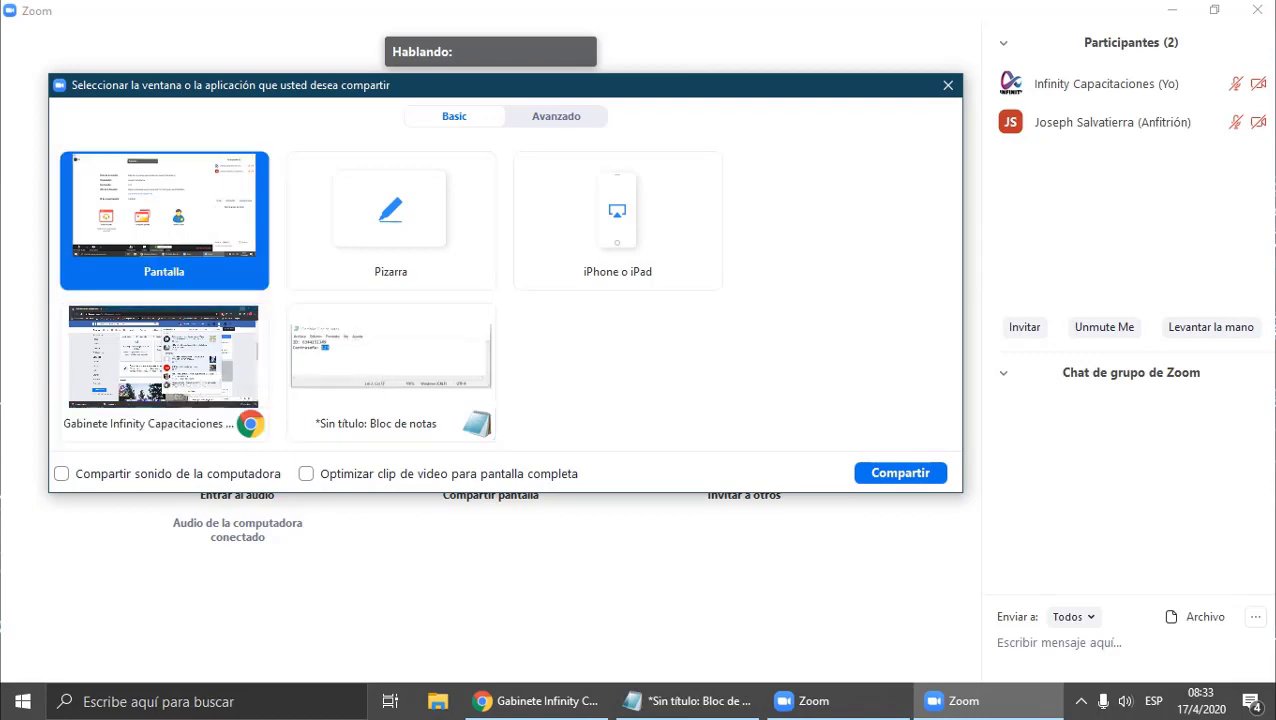
left_click(899, 472)
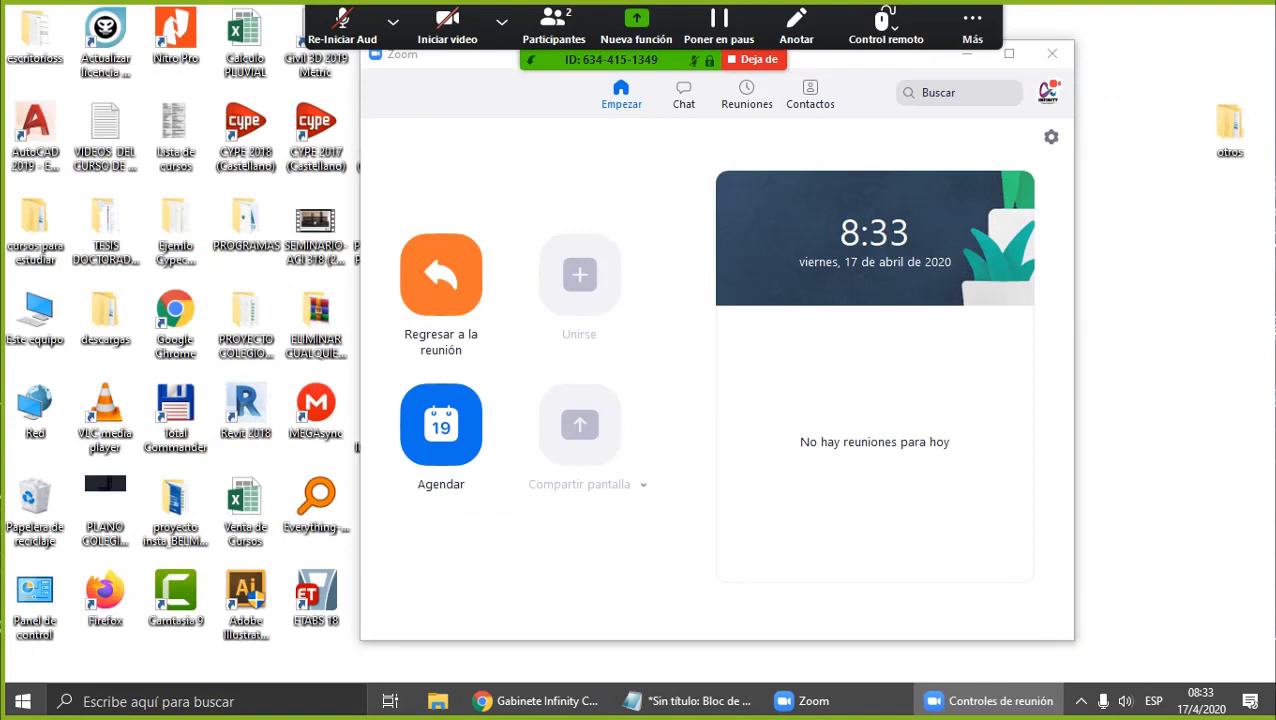
left_click(975, 56)
Step: Check the microphone and speaker options available while sharing, and stop the screen share
left_click(393, 22)
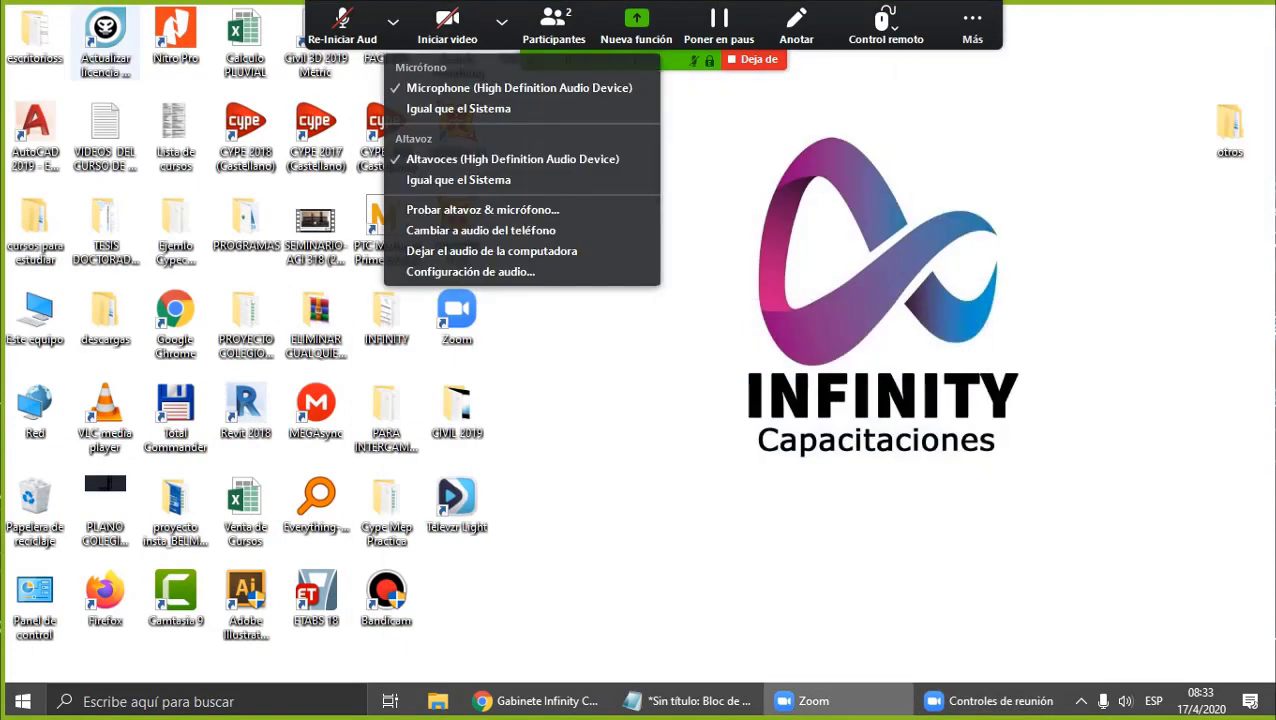
key("Escape")
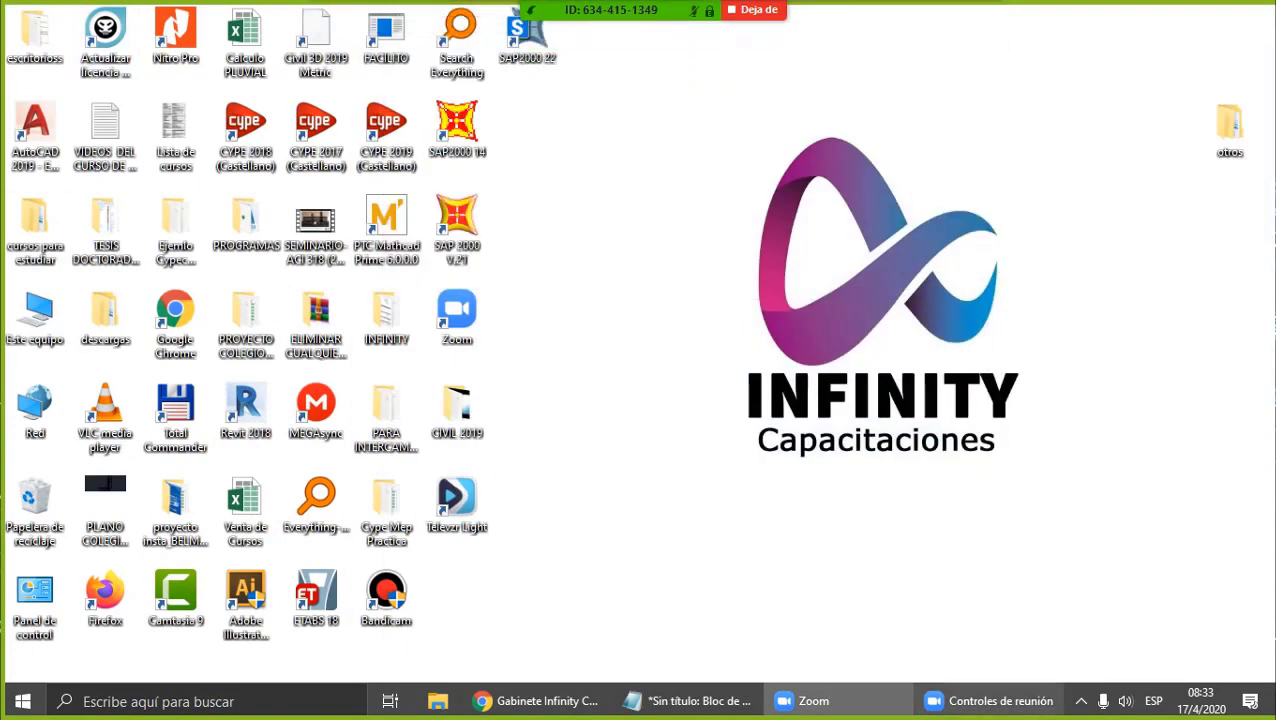
left_click(757, 57)
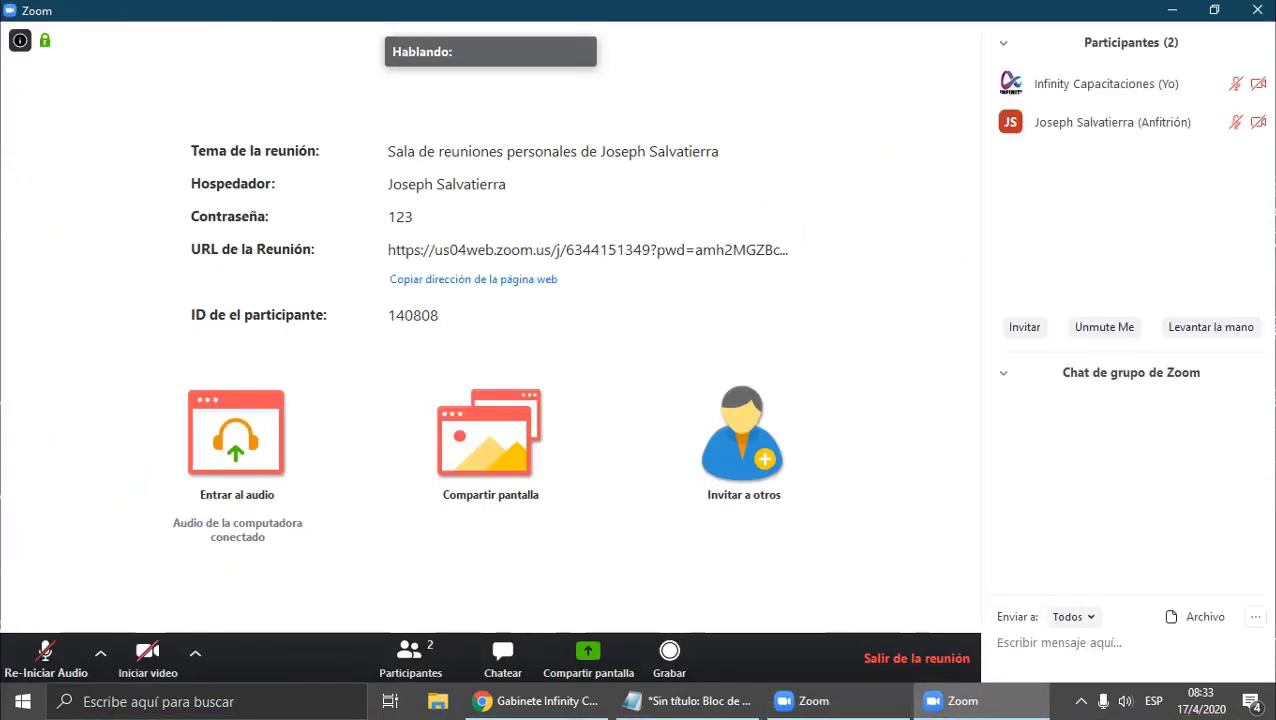
Step: Share only the Google Chrome window showing the Gabinete Infinity Capacitaciones page
left_click(525, 430)
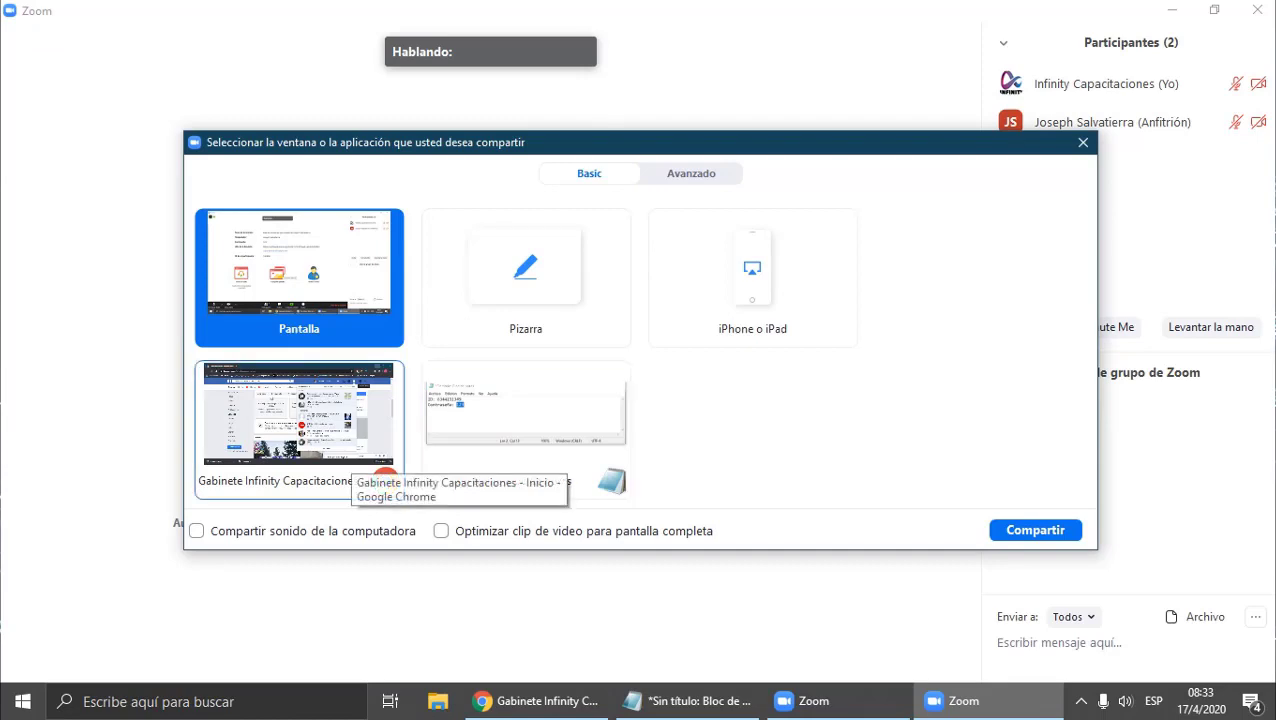
left_click(350, 455)
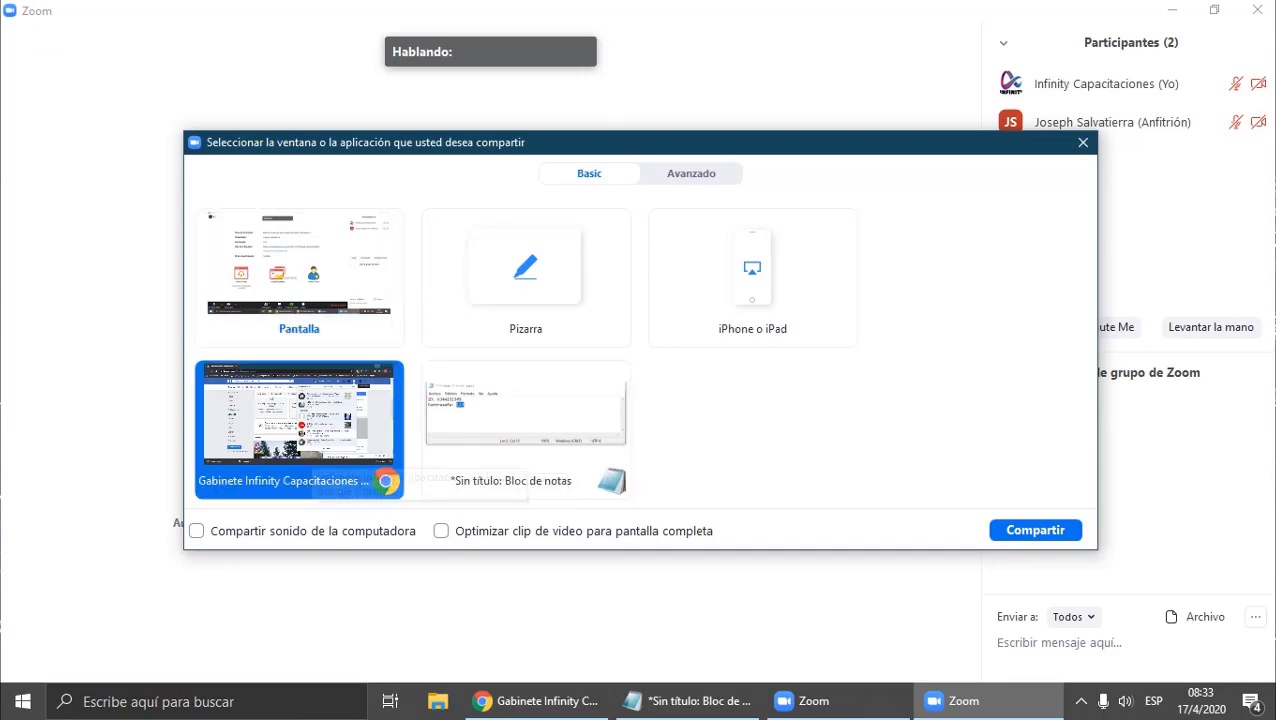
left_click(1034, 530)
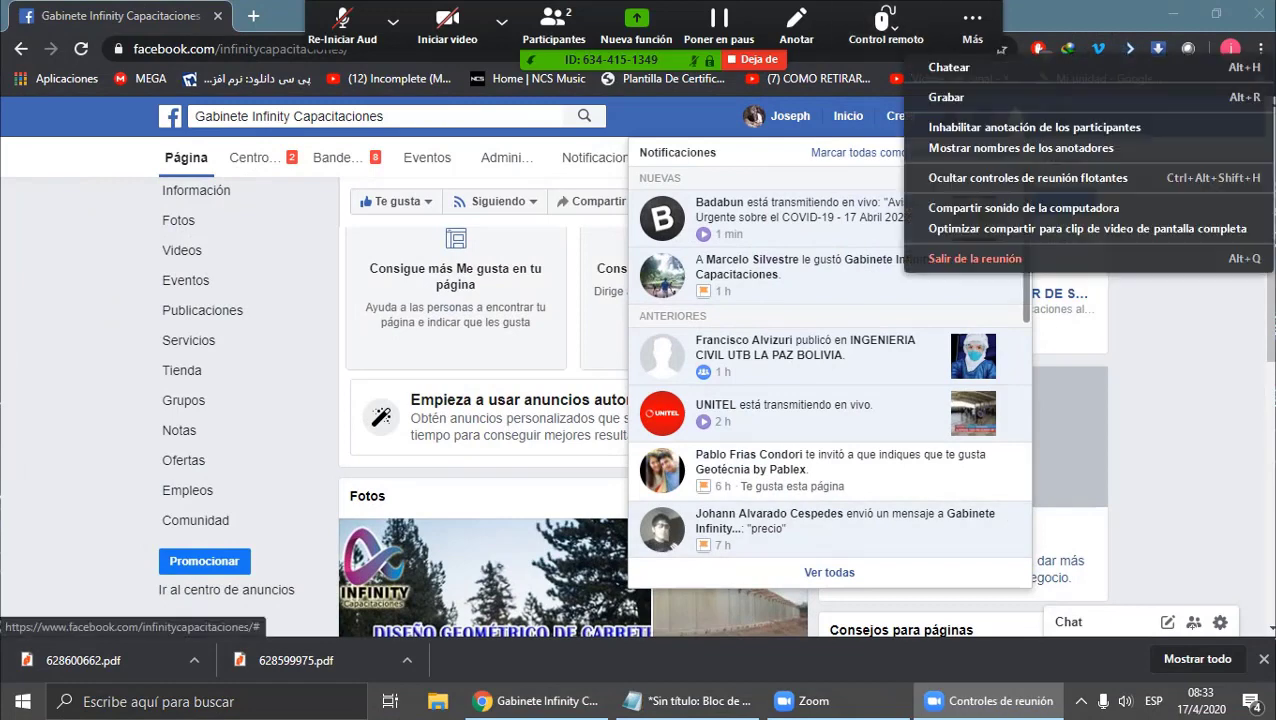
Step: Examine the meeting controls available during the share, including the additional options, the camera options and the participants list
mouse_move(393, 22)
left_click(972, 20)
left_click(501, 21)
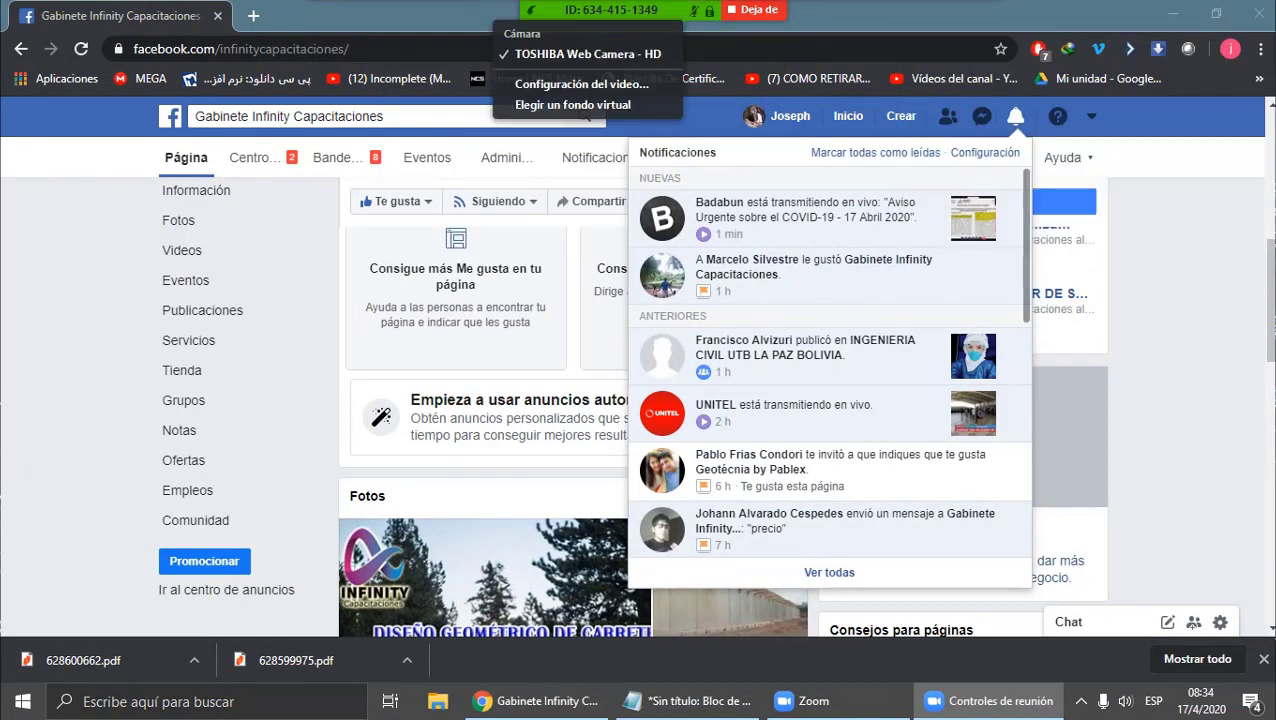
left_click(501, 21)
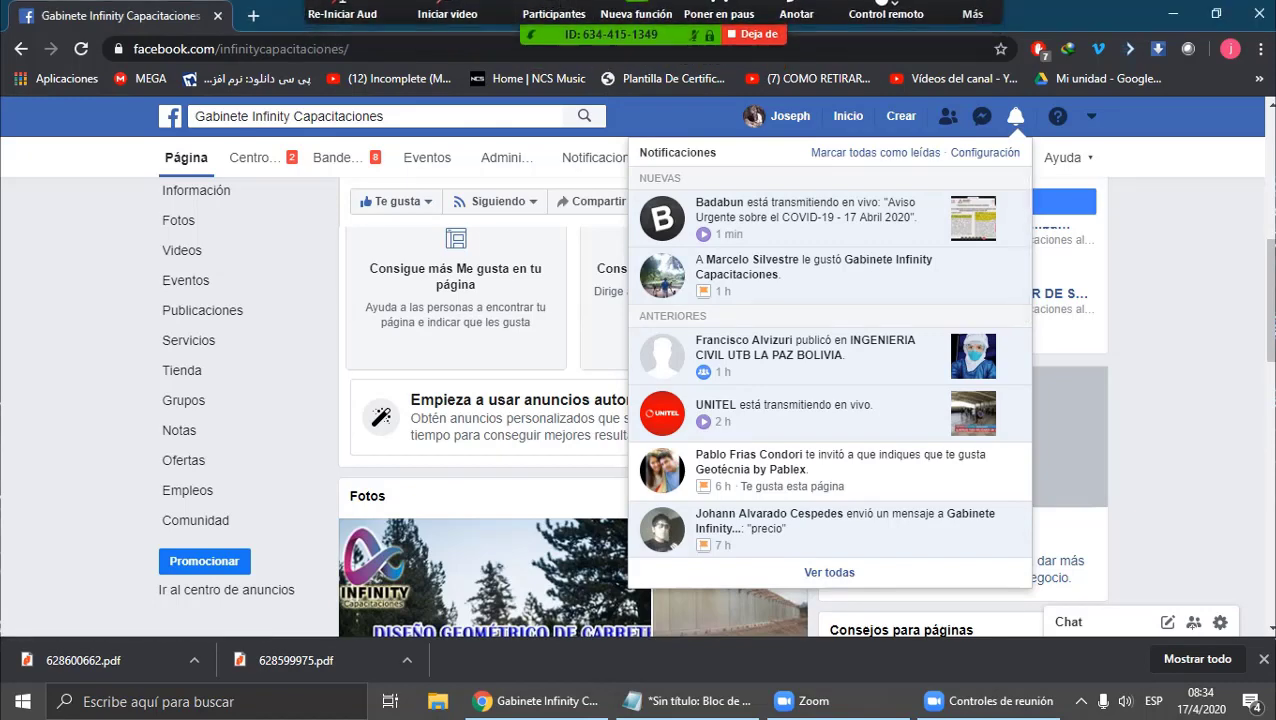
left_click(501, 21)
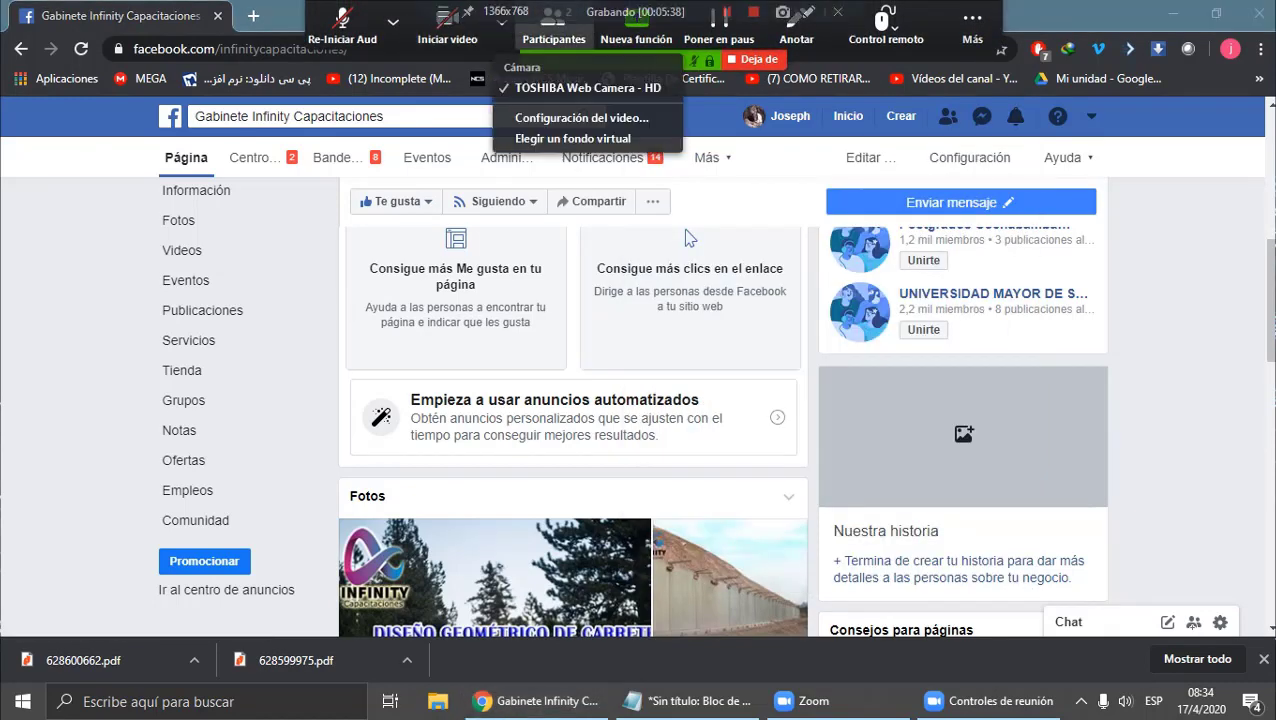
key("Escape")
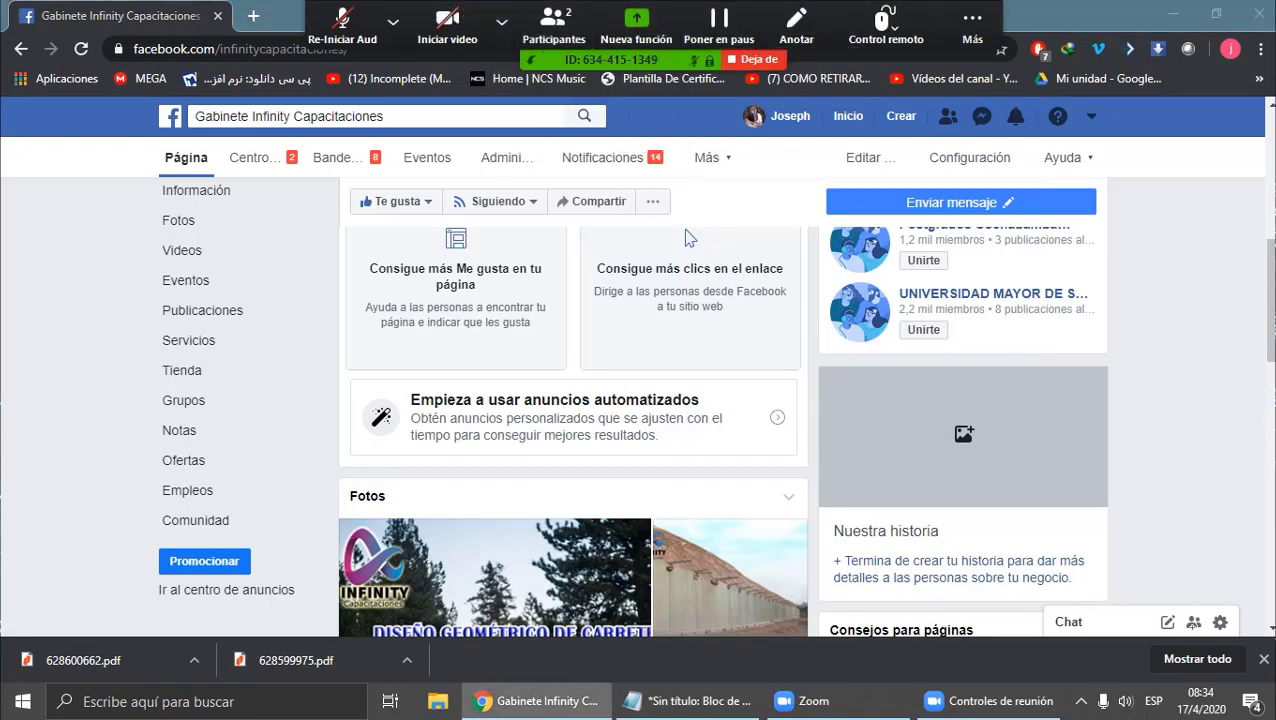
left_click(553, 25)
key("alt+u")
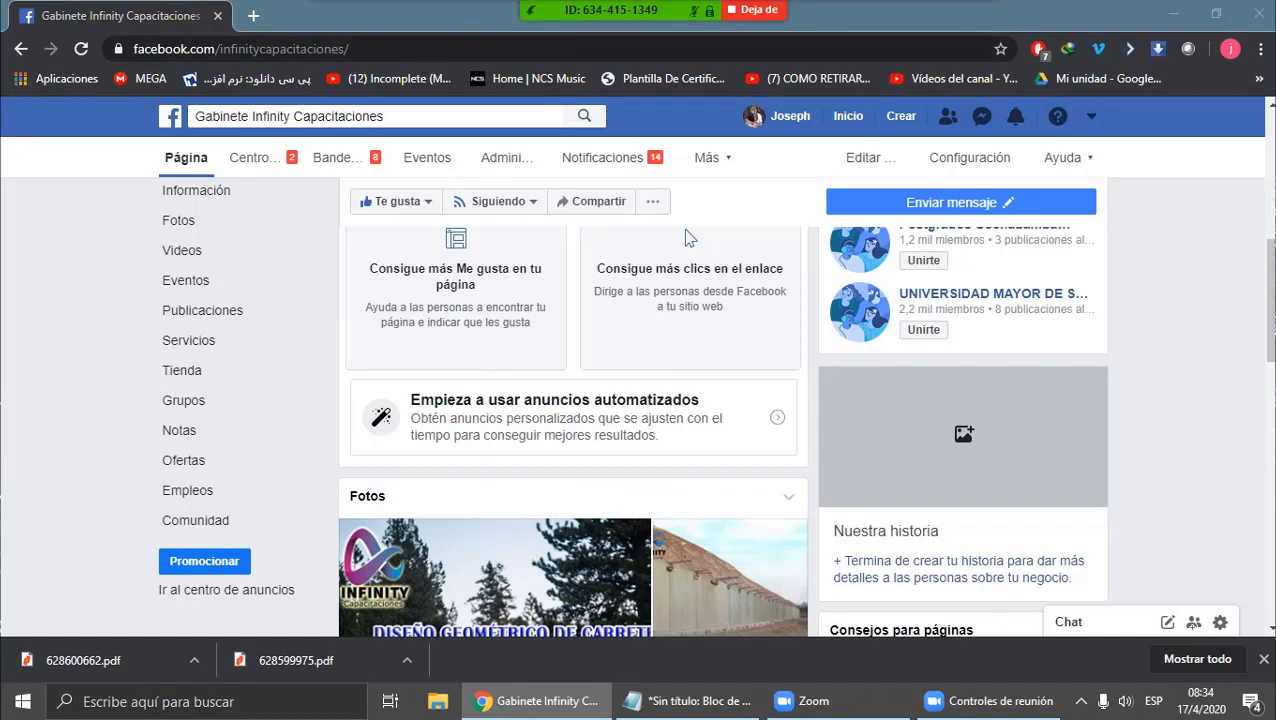
mouse_move(600, 10)
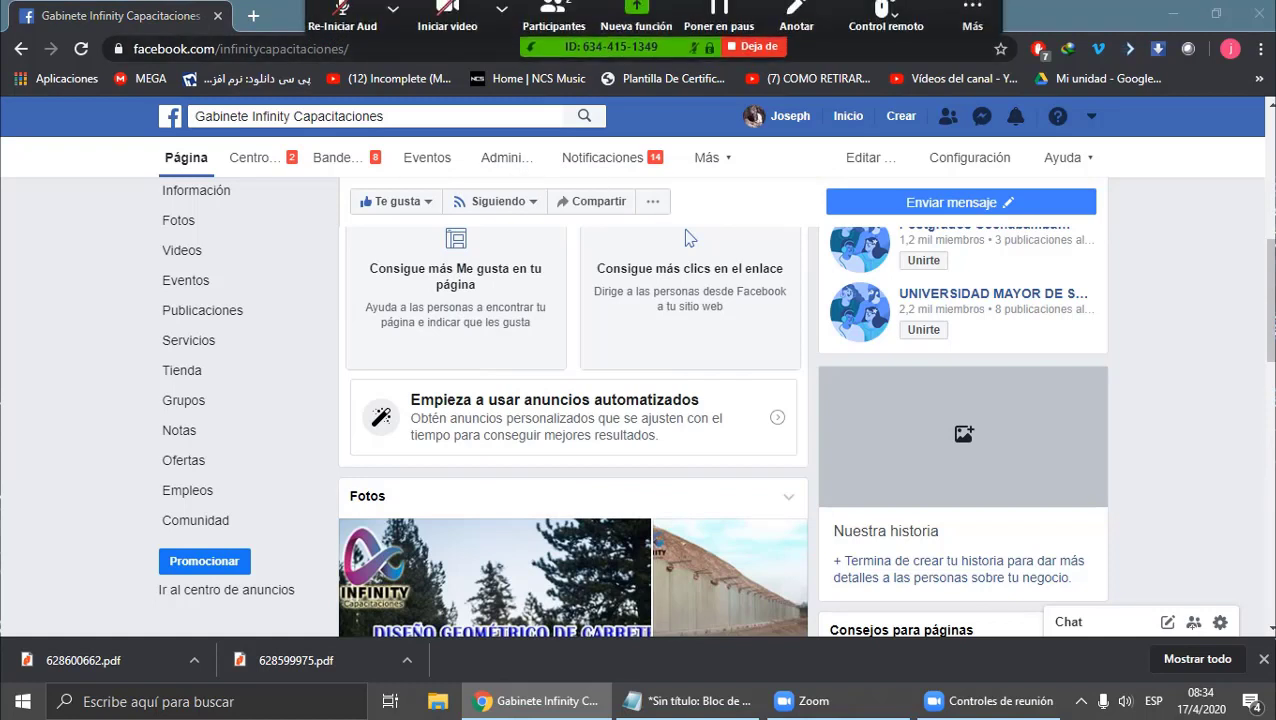
left_click(501, 20)
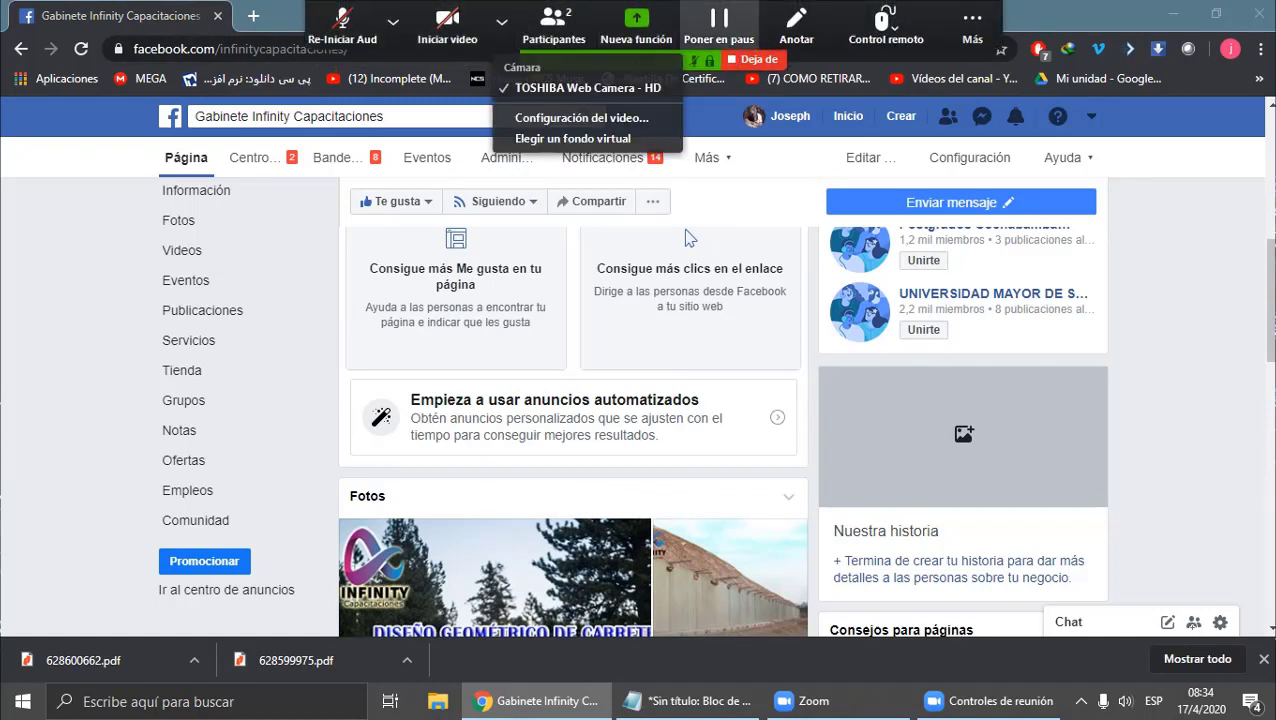
key("Escape")
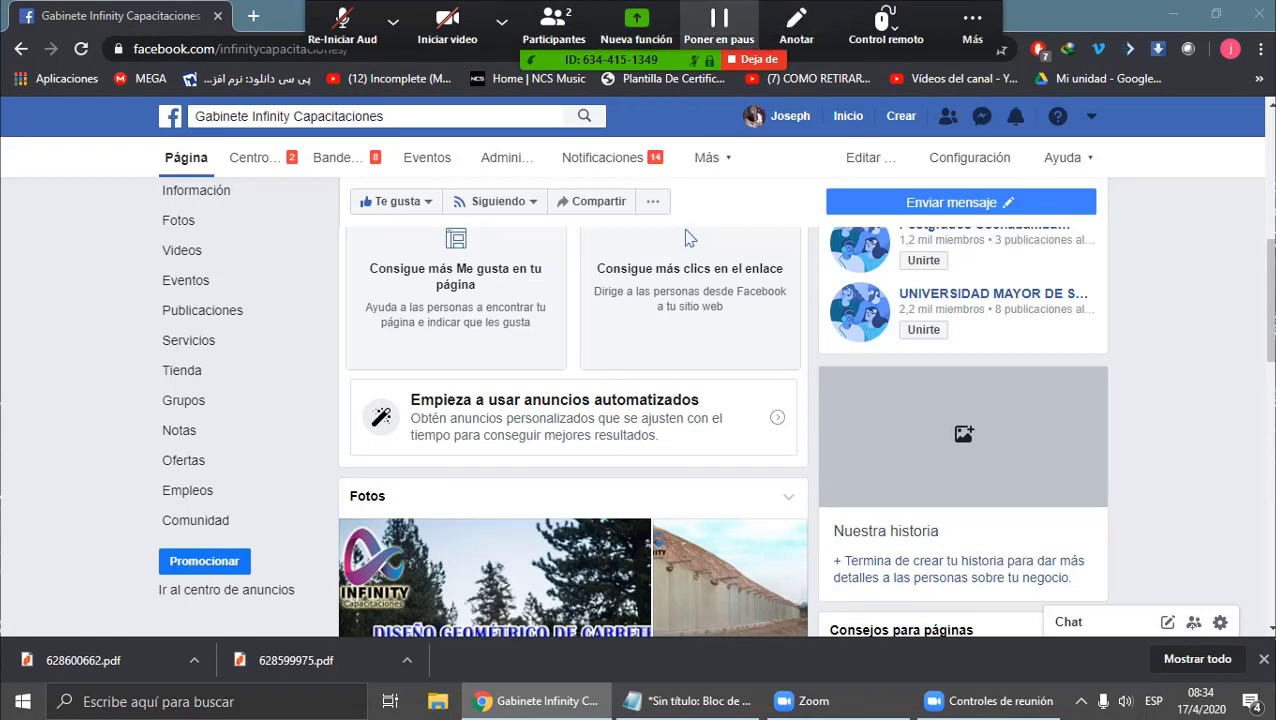
Step: Draw freehand in red over the shared browser page with the annotation tools
left_click(796, 25)
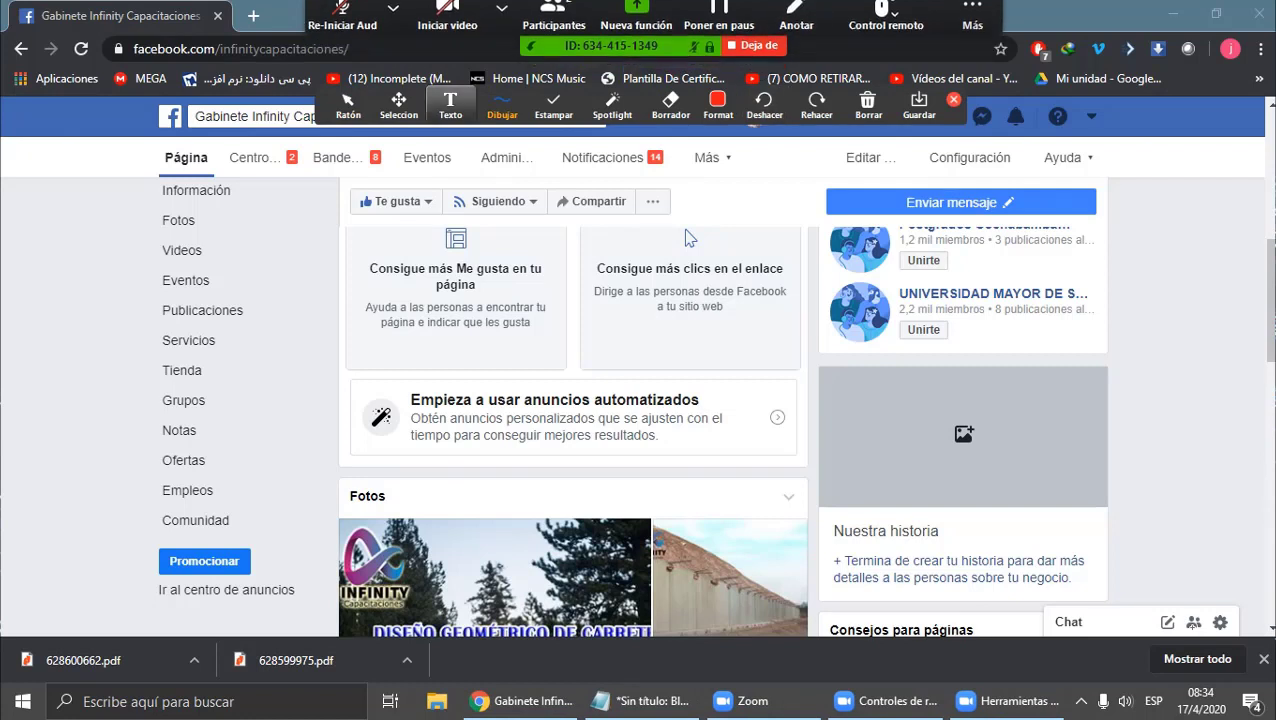
left_click(501, 106)
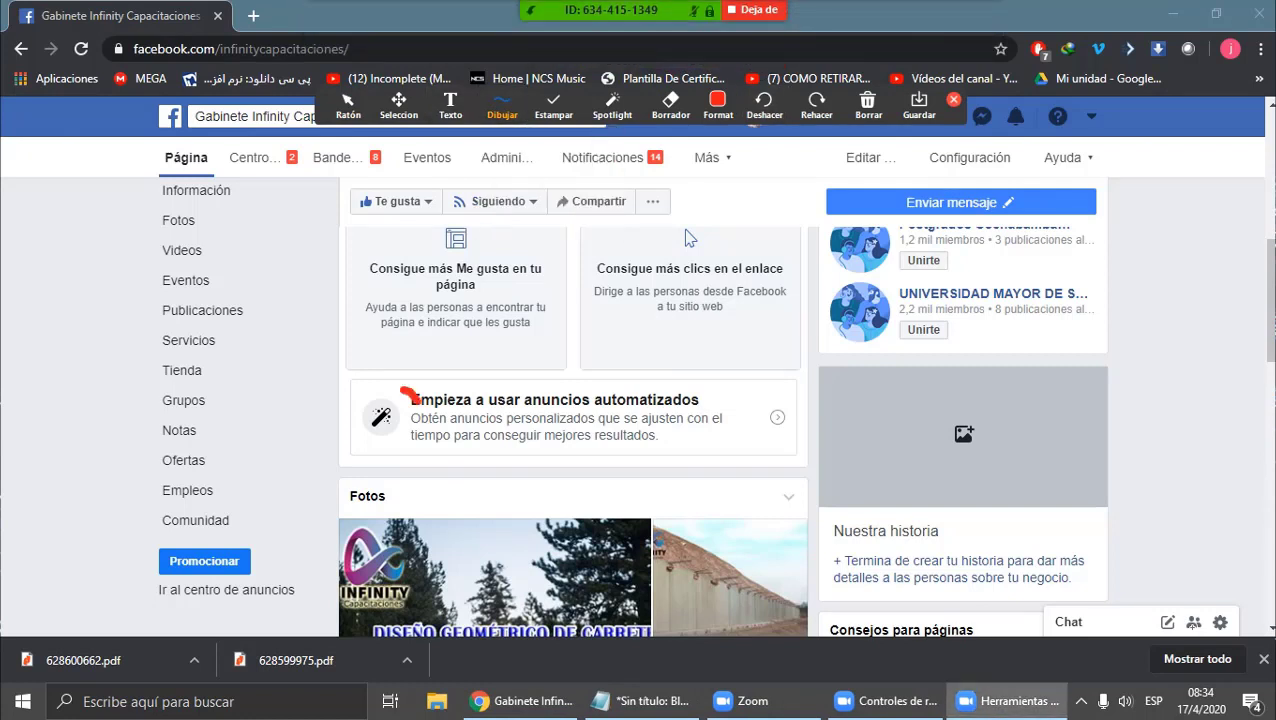